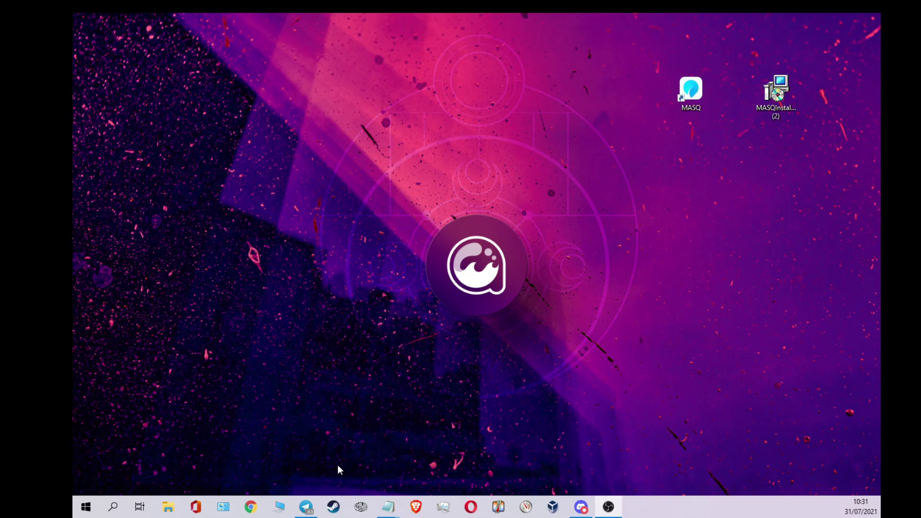
Step: Load masq.ai in Chrome and open the MASQ Knowledge Base from the page footer
{"action": "left_click", "coordinate": [250, 506]}
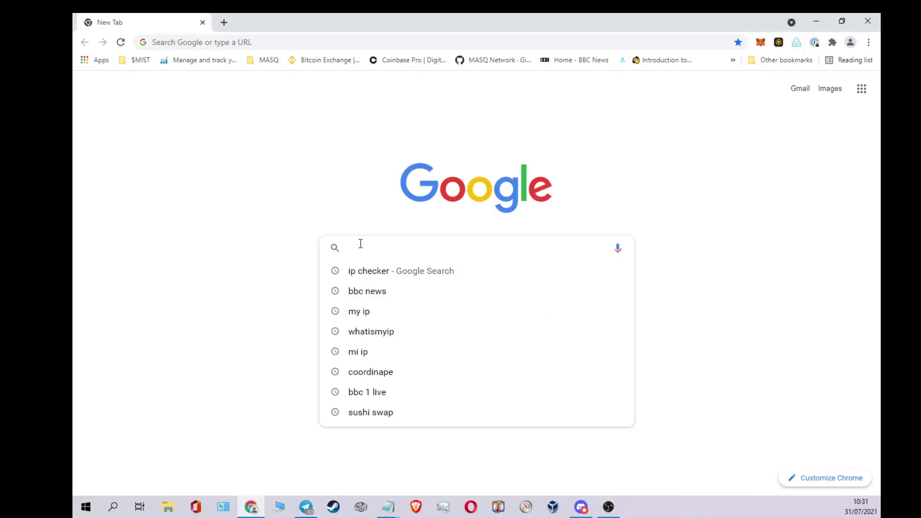
{"action": "type", "text": "masq.ai"}
{"action": "key", "text": "Return"}
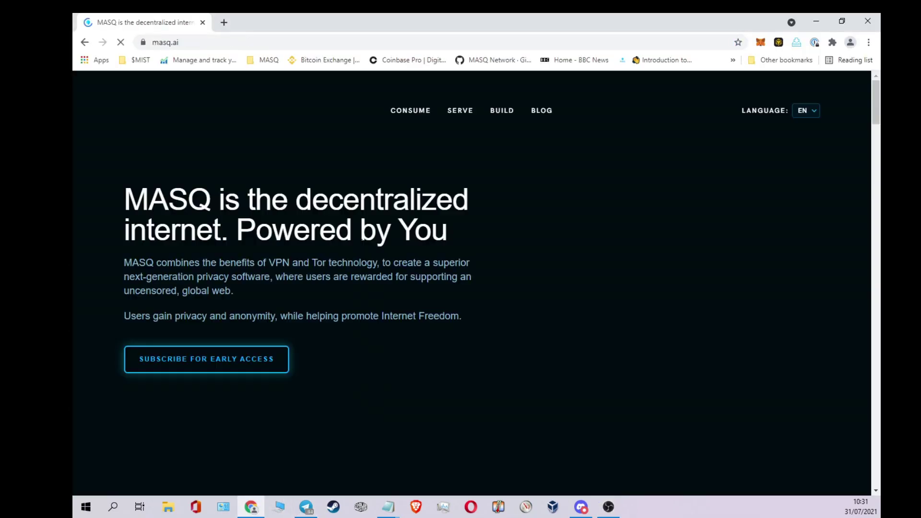
{"action": "key", "text": "End"}
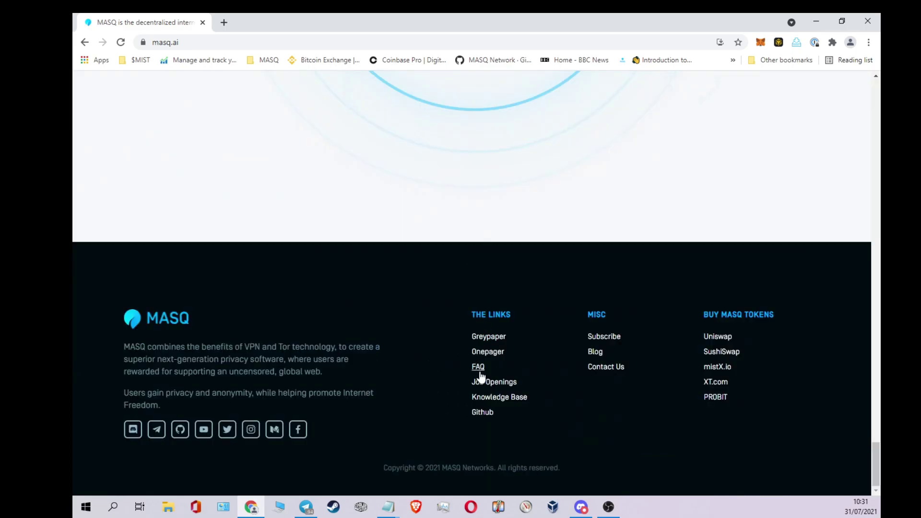
{"action": "left_click", "coordinate": [499, 399]}
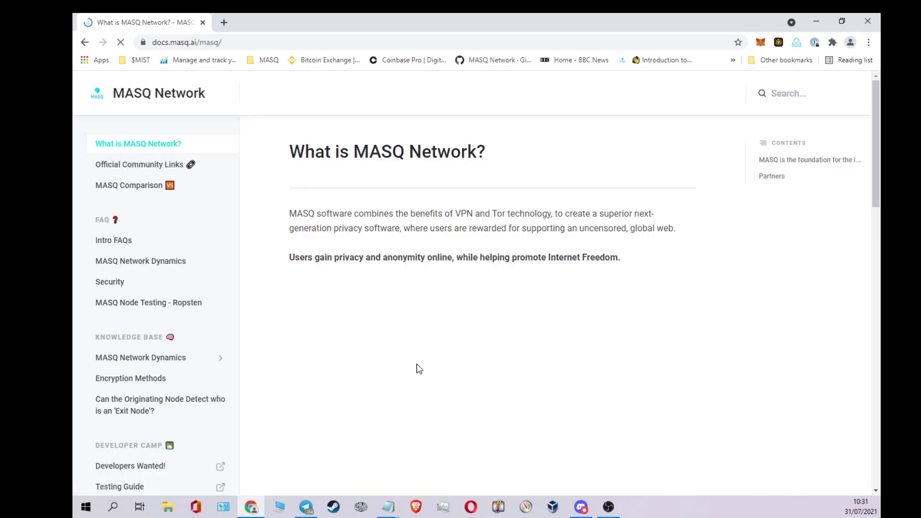
Step: Open the MASQ Node Testing Guide and its NEO Test Plan 1 page
{"action": "scroll", "coordinate": [199, 214], "scroll_direction": "down", "scroll_amount": 3}
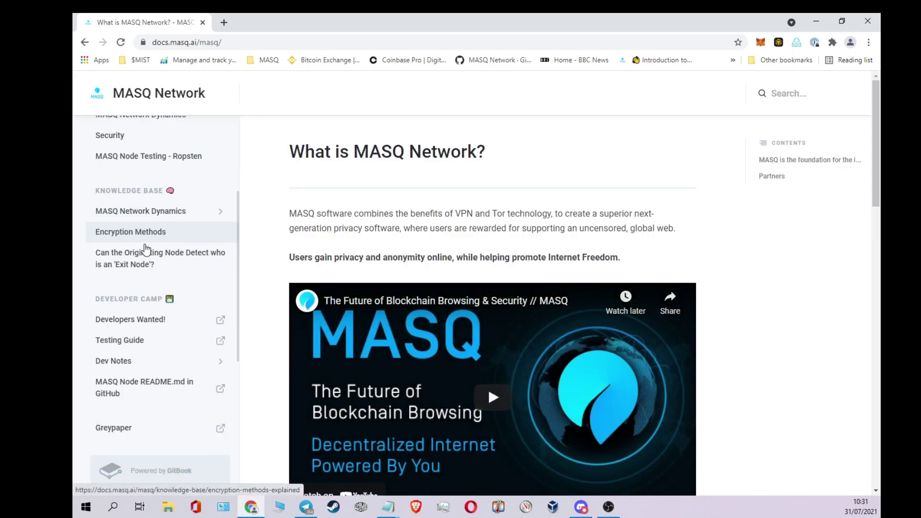
{"action": "scroll", "coordinate": [146, 249], "scroll_direction": "down", "scroll_amount": 2}
{"action": "scroll", "coordinate": [144, 225], "scroll_direction": "up", "scroll_amount": 3}
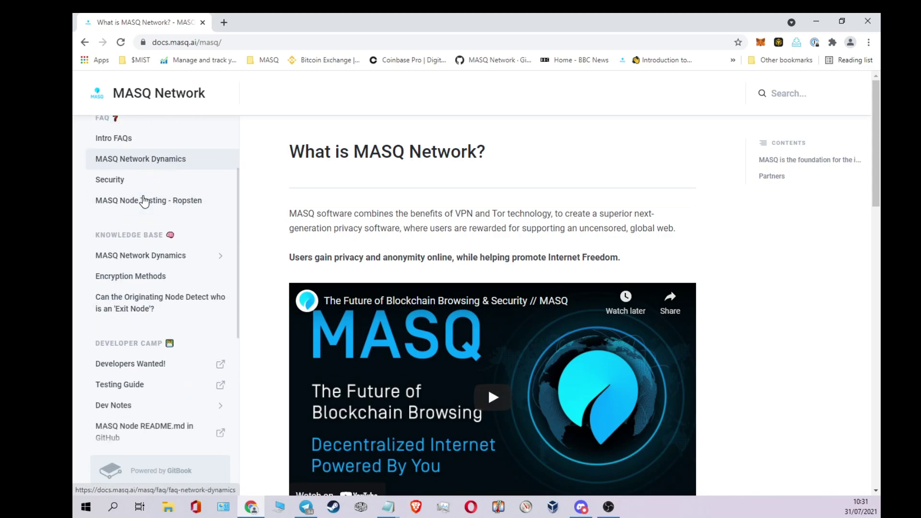
{"action": "scroll", "coordinate": [144, 201], "scroll_direction": "down", "scroll_amount": 4}
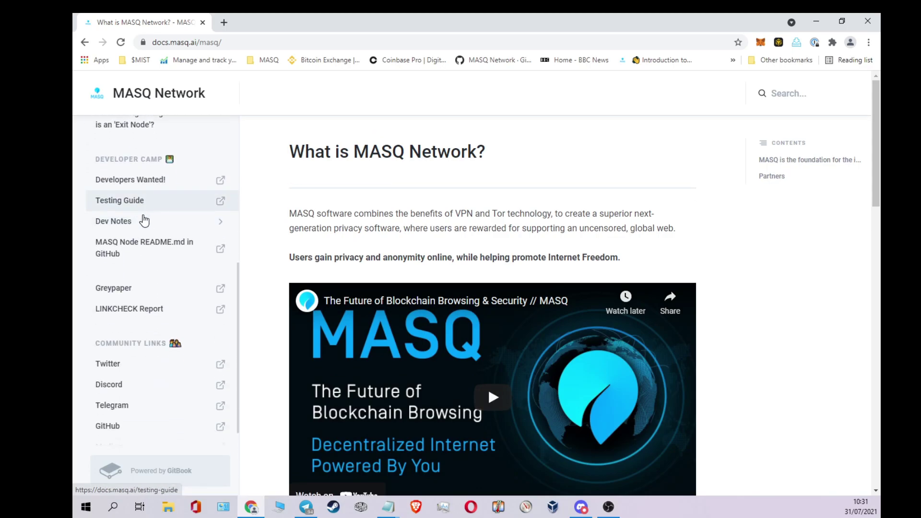
{"action": "scroll", "coordinate": [177, 358], "scroll_direction": "down", "scroll_amount": 2}
{"action": "scroll", "coordinate": [168, 345], "scroll_direction": "up", "scroll_amount": 5}
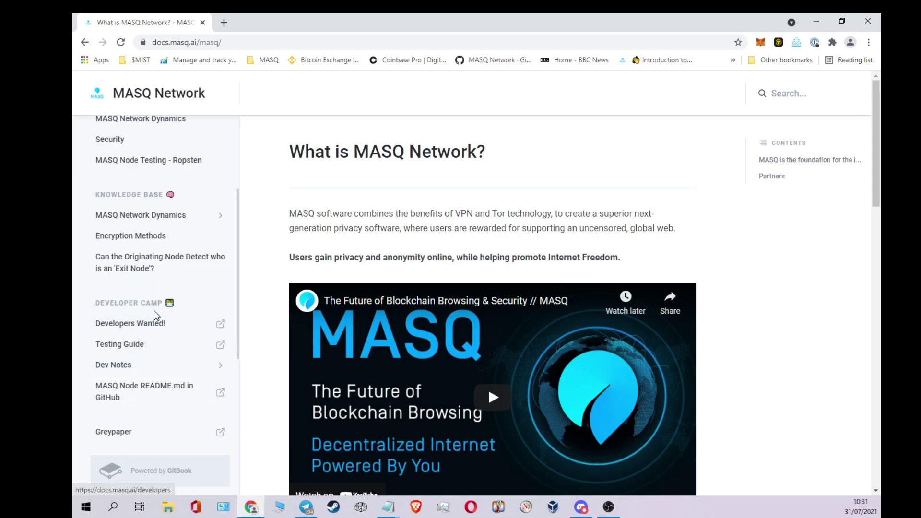
{"action": "left_click", "coordinate": [134, 344]}
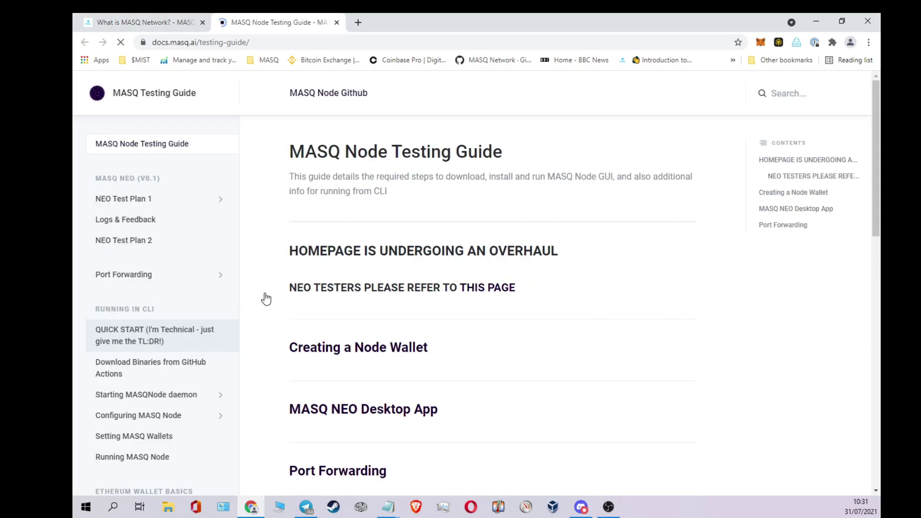
{"action": "left_click", "coordinate": [131, 199]}
Step: Read through NEO Test Plan 1, checking the Linux and Windows download instructions
{"action": "scroll", "coordinate": [583, 283], "scroll_direction": "down", "scroll_amount": 6}
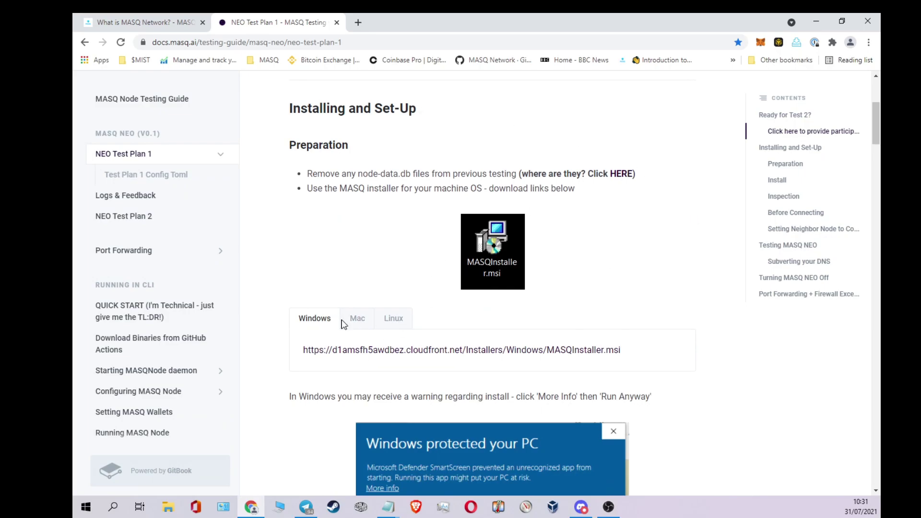
{"action": "left_click", "coordinate": [394, 318]}
{"action": "left_click", "coordinate": [319, 319]}
{"action": "scroll", "coordinate": [511, 287], "scroll_direction": "down", "scroll_amount": 3}
{"action": "scroll", "coordinate": [480, 345], "scroll_direction": "down", "scroll_amount": 2}
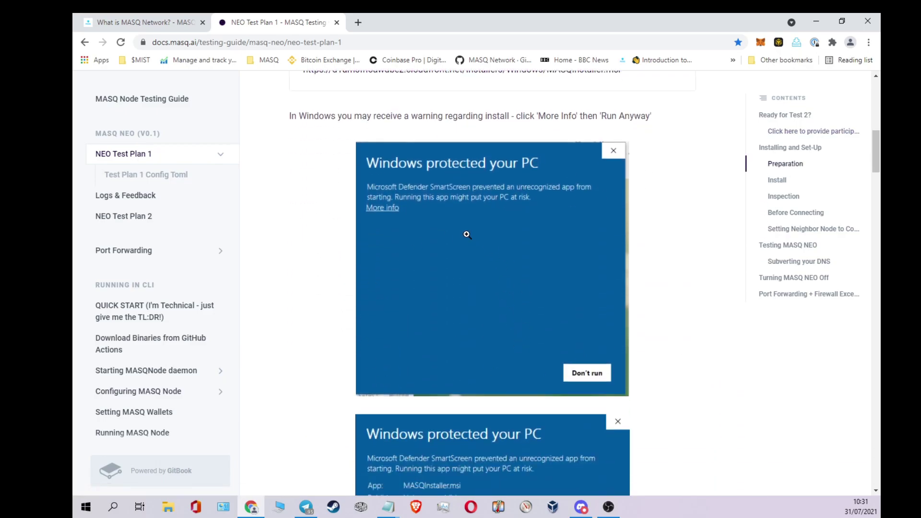
{"action": "scroll", "coordinate": [384, 362], "scroll_direction": "down", "scroll_amount": 6}
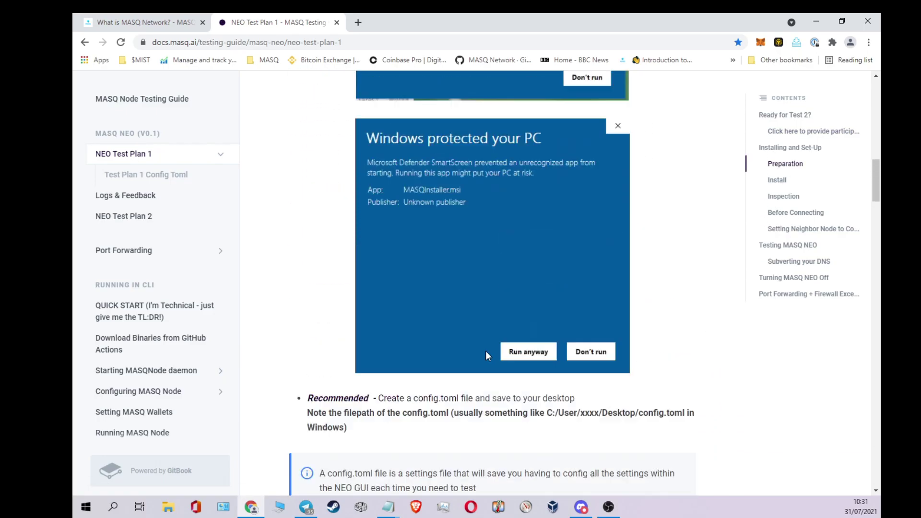
{"action": "scroll", "coordinate": [485, 350], "scroll_direction": "up", "scroll_amount": 9}
{"action": "scroll", "coordinate": [457, 243], "scroll_direction": "up", "scroll_amount": 7}
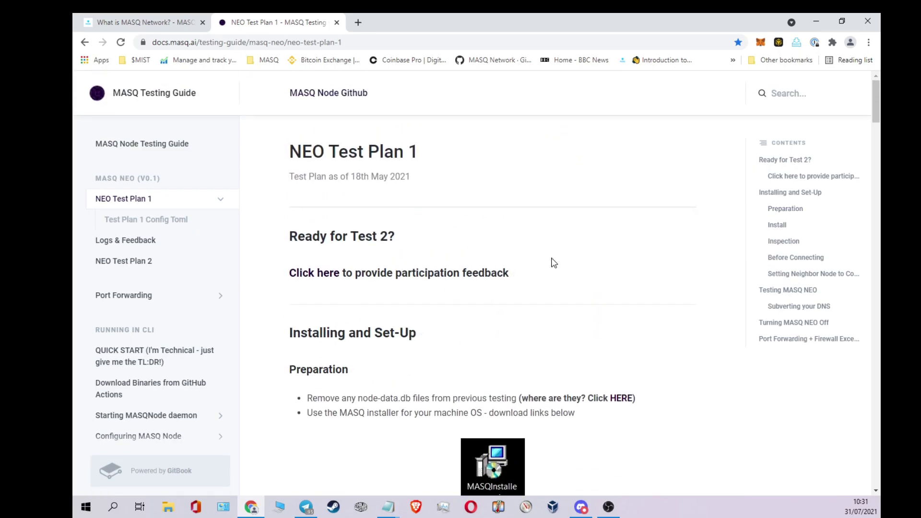
Step: Launch MASQ from its desktop icon, move its window up slightly, then minimise it
{"action": "left_click", "coordinate": [815, 20]}
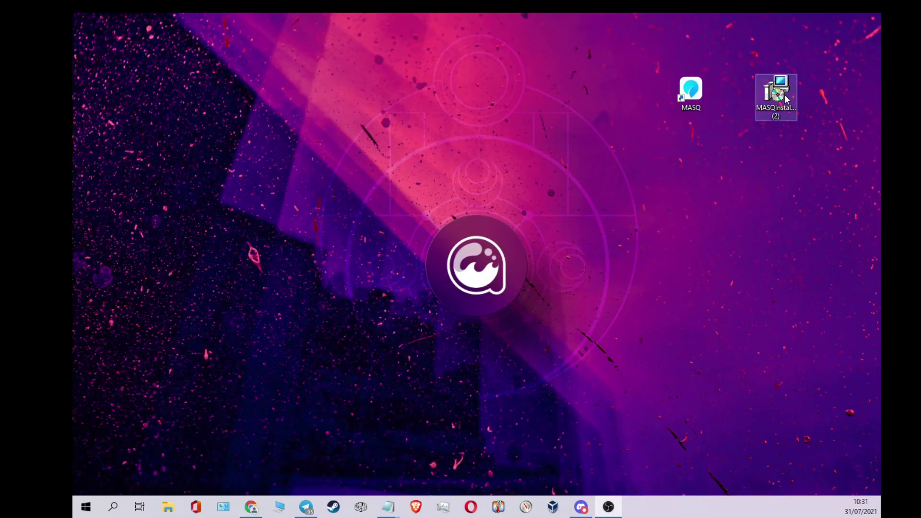
{"action": "left_click", "coordinate": [770, 114]}
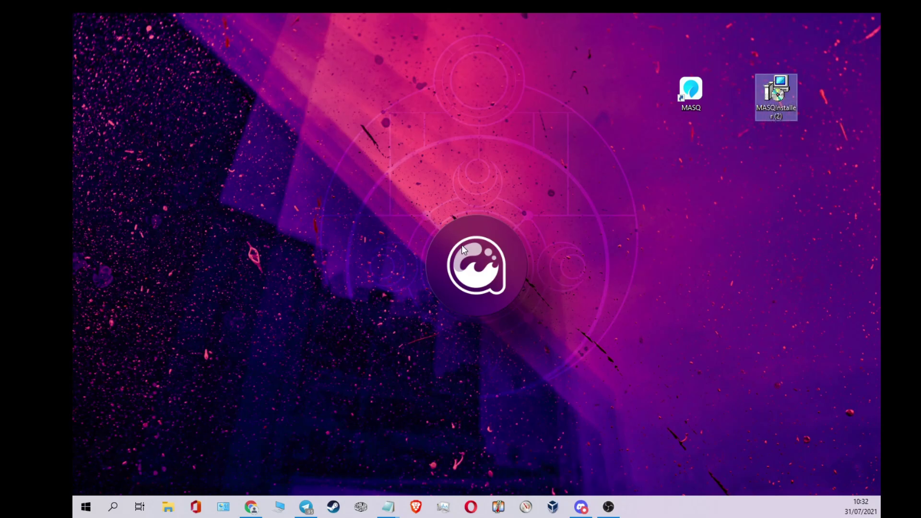
{"action": "double_click", "coordinate": [691, 88]}
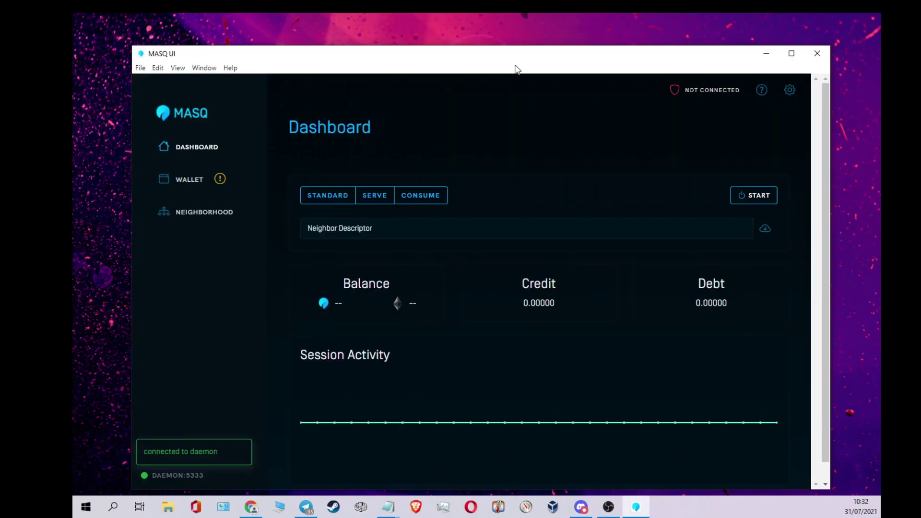
{"action": "left_click_drag", "start_coordinate": [510, 59], "coordinate": [506, 31]}
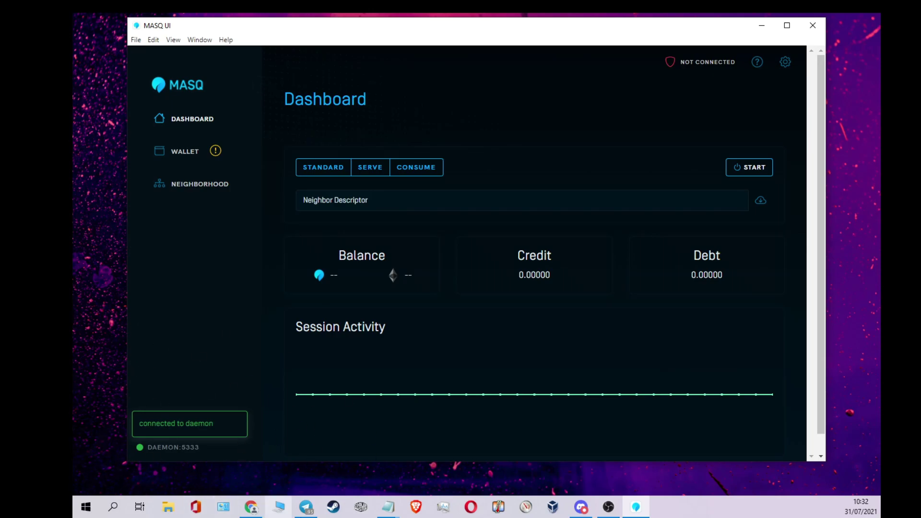
{"action": "left_click", "coordinate": [761, 25]}
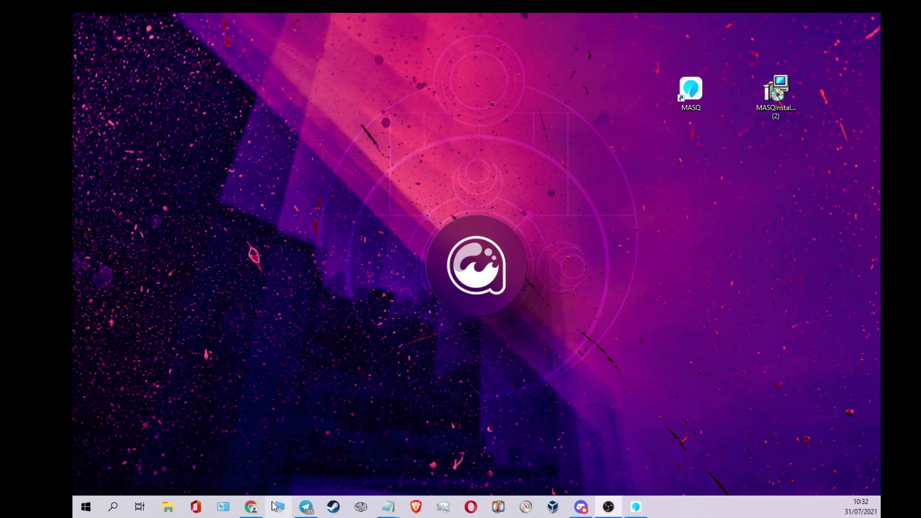
Step: Return to the testing guide and open the Port Forwarding page, highlighting its heading
{"action": "left_click", "coordinate": [251, 507]}
{"action": "scroll", "coordinate": [195, 241], "scroll_direction": "down", "scroll_amount": 1}
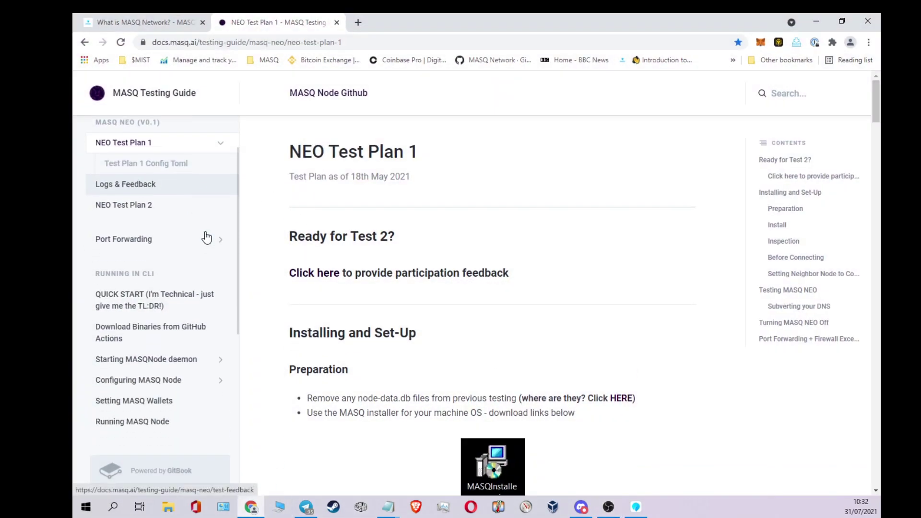
{"action": "scroll", "coordinate": [477, 255], "scroll_direction": "down", "scroll_amount": 1}
{"action": "scroll", "coordinate": [470, 262], "scroll_direction": "down", "scroll_amount": 20}
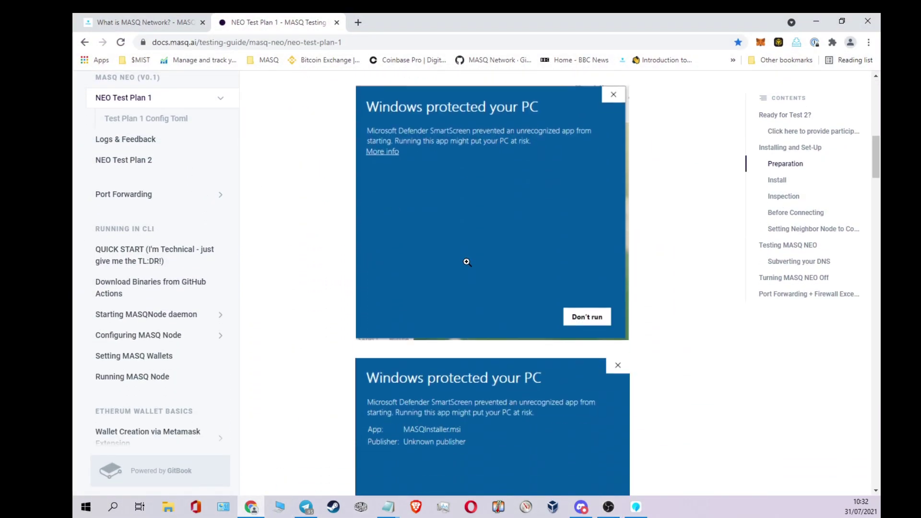
{"action": "scroll", "coordinate": [465, 268], "scroll_direction": "down", "scroll_amount": 20}
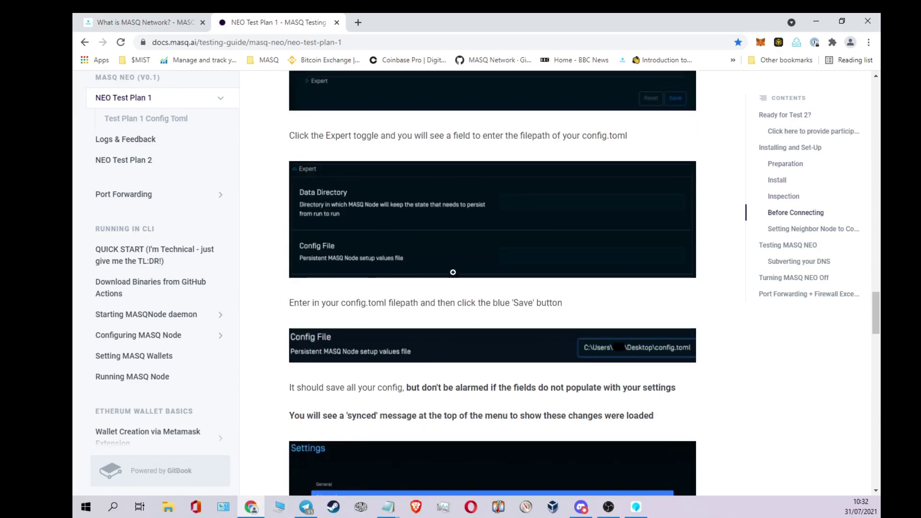
{"action": "scroll", "coordinate": [192, 254], "scroll_direction": "up", "scroll_amount": 8}
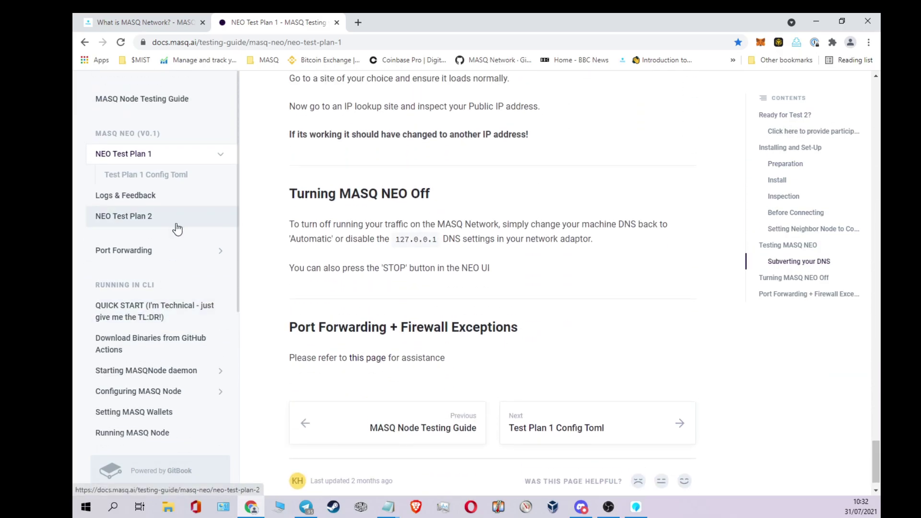
{"action": "left_click", "coordinate": [144, 248]}
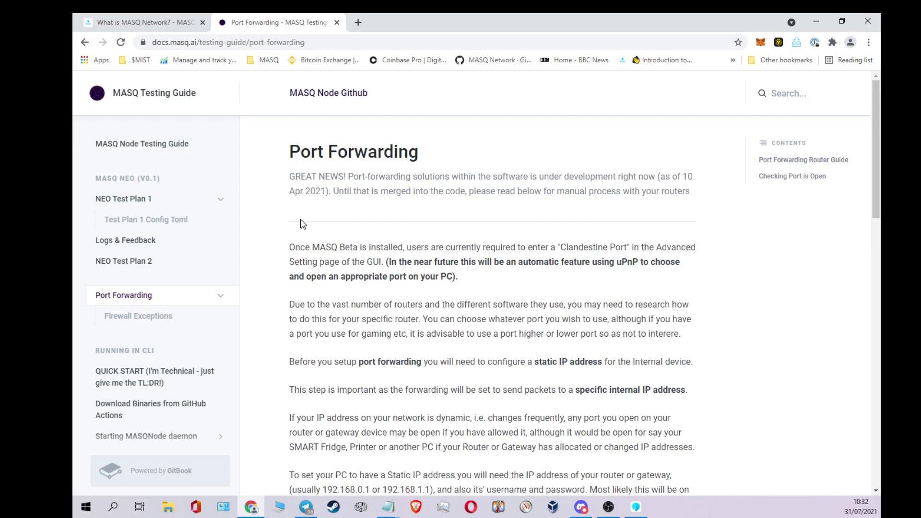
{"action": "left_click_drag", "start_coordinate": [288, 154], "coordinate": [448, 154]}
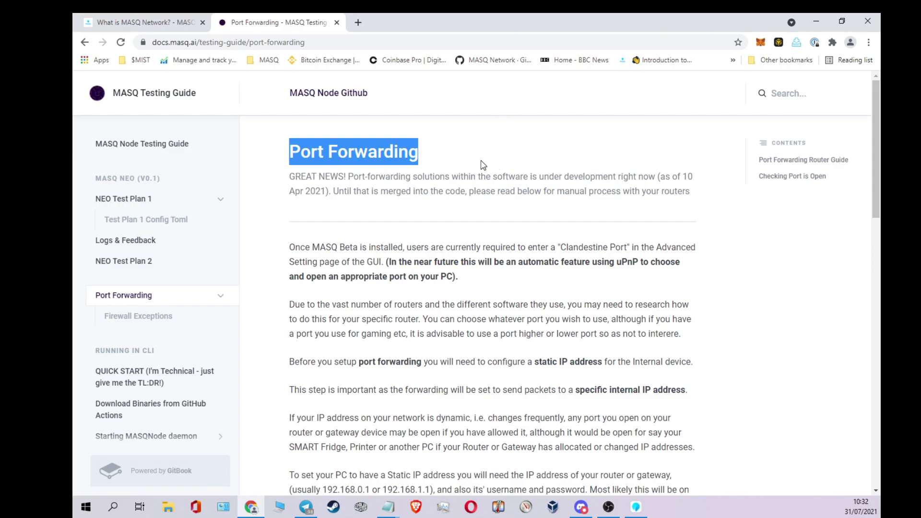
Step: Open the Firewall Exceptions page and scroll through its masqnode.exe firewall instructions
{"action": "left_click", "coordinate": [138, 315]}
{"action": "scroll", "coordinate": [442, 298], "scroll_direction": "down", "scroll_amount": 1}
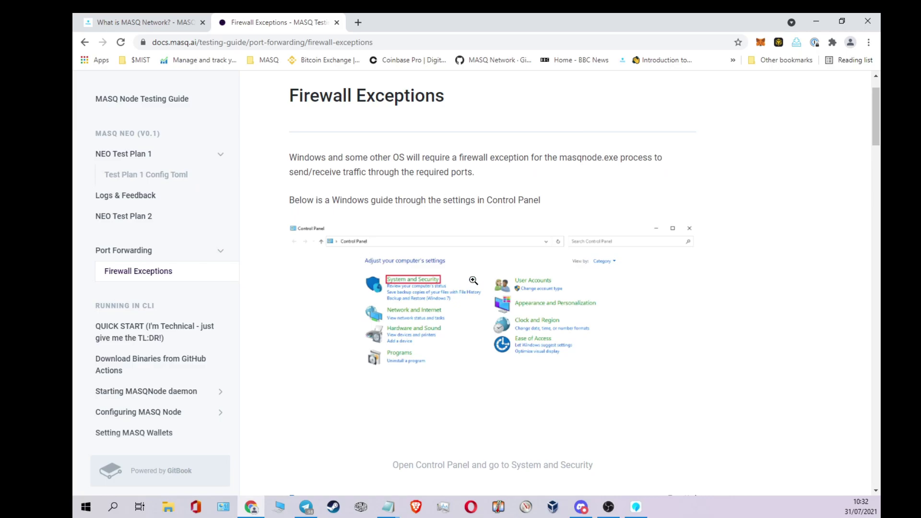
{"action": "scroll", "coordinate": [455, 247], "scroll_direction": "down", "scroll_amount": 15}
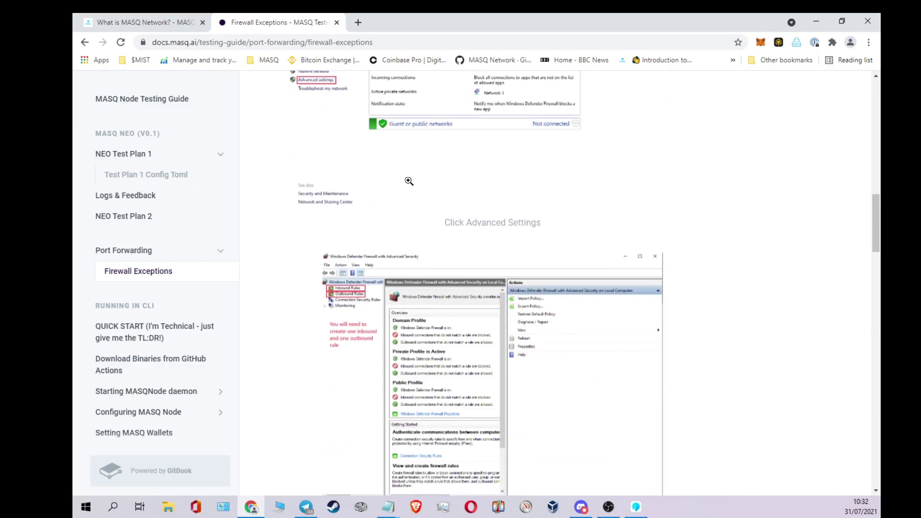
{"action": "scroll", "coordinate": [415, 198], "scroll_direction": "up", "scroll_amount": 3}
{"action": "scroll", "coordinate": [427, 247], "scroll_direction": "down", "scroll_amount": 18}
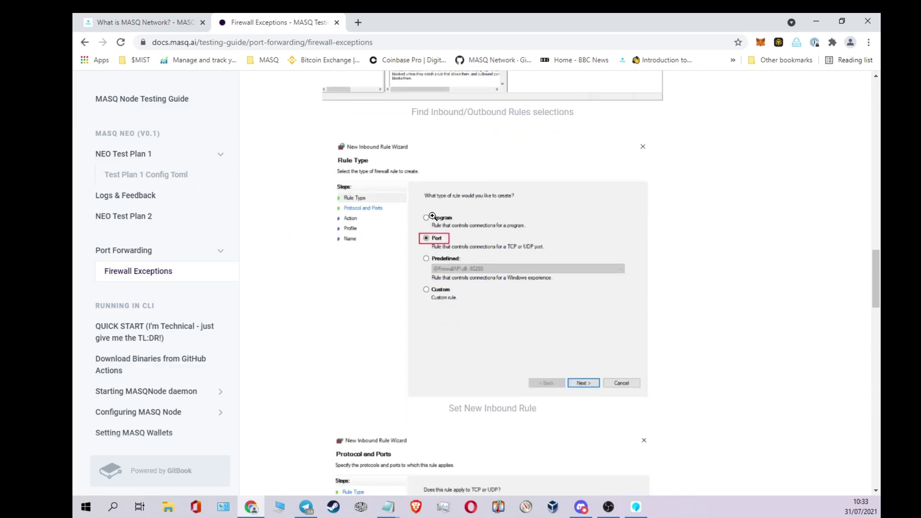
{"action": "scroll", "coordinate": [437, 306], "scroll_direction": "down", "scroll_amount": 20}
{"action": "scroll", "coordinate": [417, 325], "scroll_direction": "up", "scroll_amount": 20}
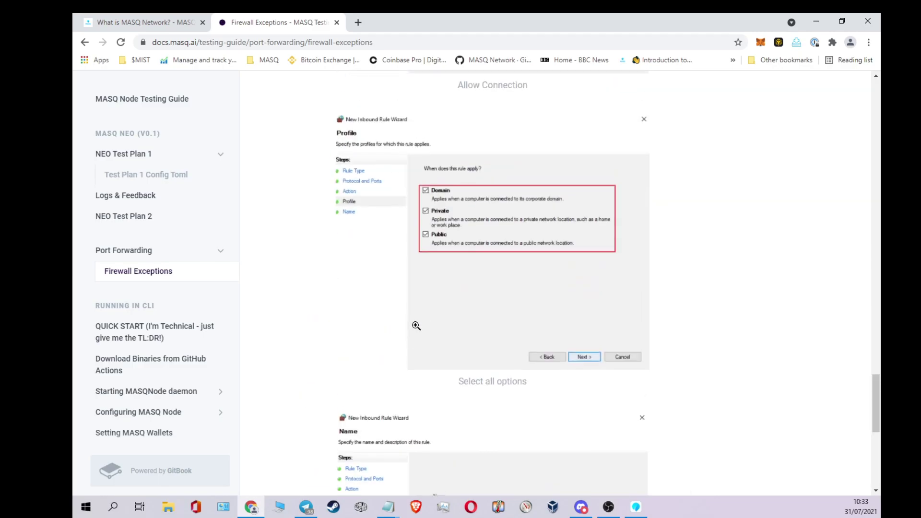
{"action": "scroll", "coordinate": [382, 310], "scroll_direction": "up", "scroll_amount": 20}
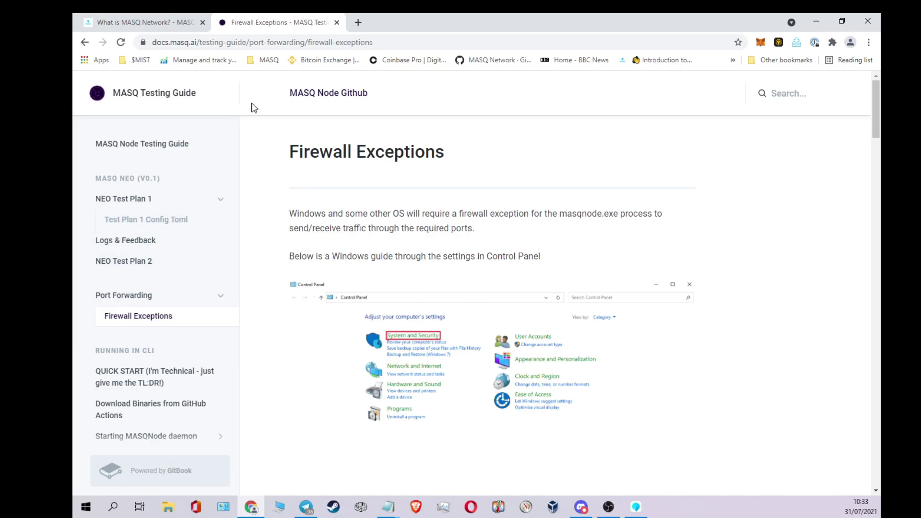
Step: Go back to NEO Test Plan 1 and scroll through it to the Next link
{"action": "key", "text": "alt+Left"}
{"action": "scroll", "coordinate": [568, 300], "scroll_direction": "down", "scroll_amount": 20}
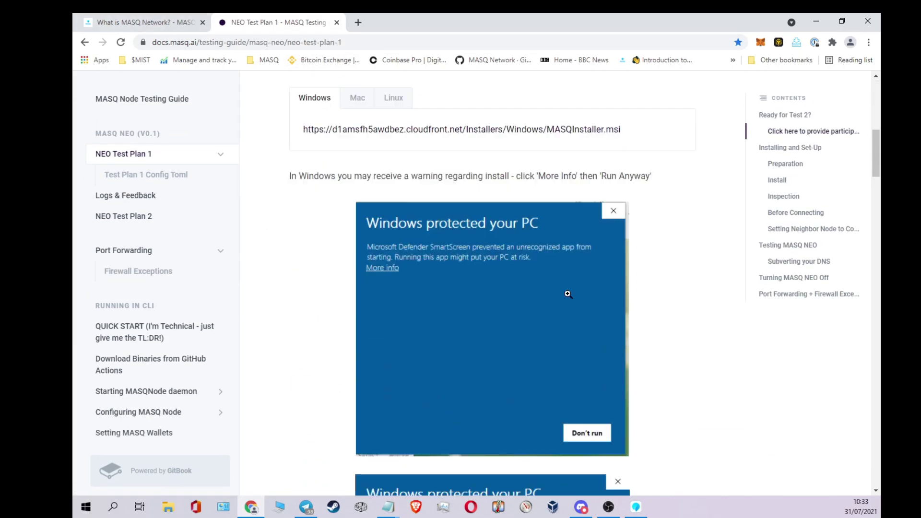
{"action": "scroll", "coordinate": [562, 303], "scroll_direction": "down", "scroll_amount": 15}
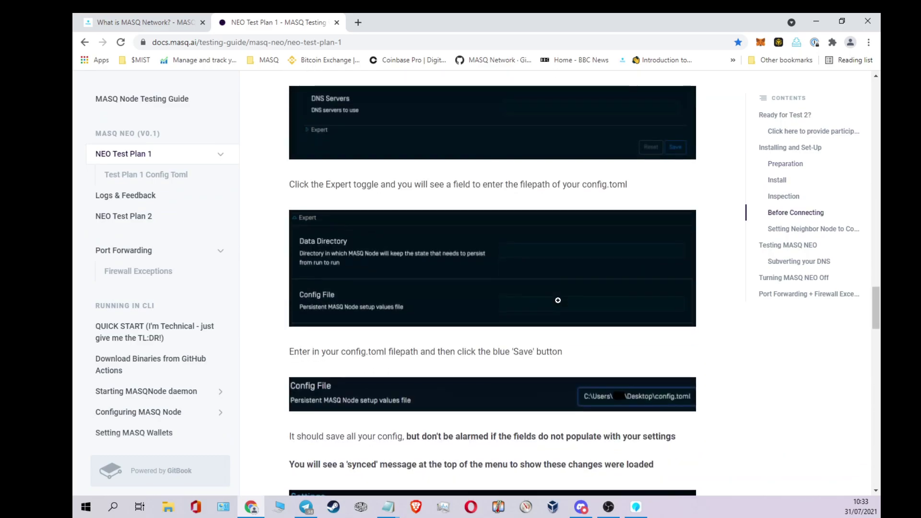
{"action": "scroll", "coordinate": [496, 292], "scroll_direction": "up", "scroll_amount": 3}
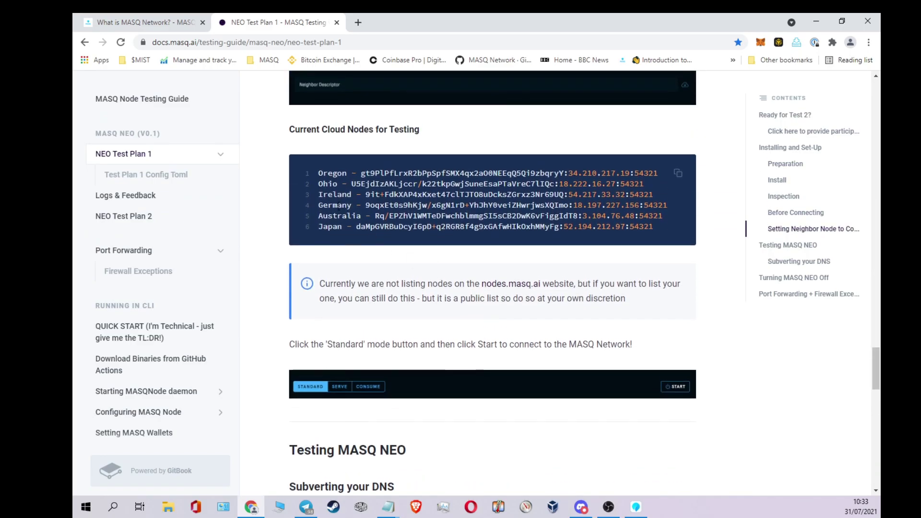
{"action": "scroll", "coordinate": [527, 302], "scroll_direction": "down", "scroll_amount": 8}
{"action": "scroll", "coordinate": [574, 321], "scroll_direction": "up", "scroll_amount": 8}
{"action": "scroll", "coordinate": [552, 321], "scroll_direction": "up", "scroll_amount": 15}
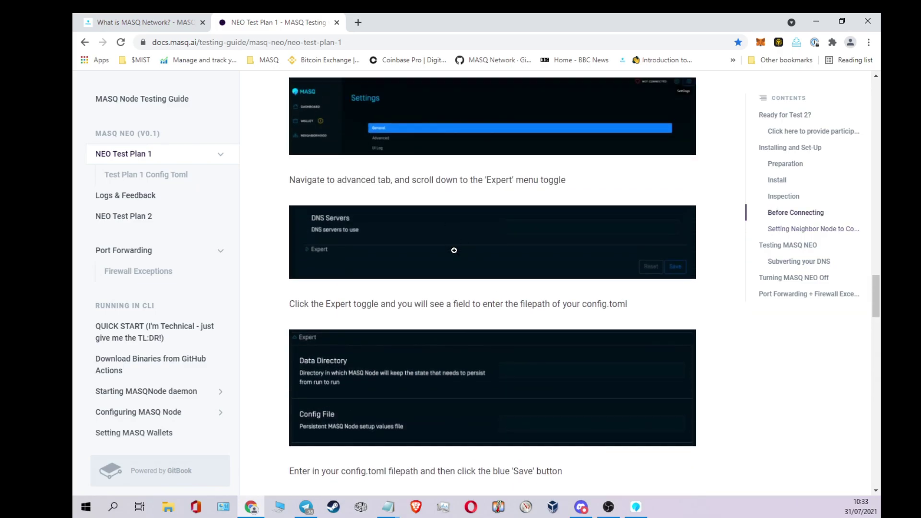
{"action": "scroll", "coordinate": [454, 250], "scroll_direction": "up", "scroll_amount": 2}
{"action": "scroll", "coordinate": [455, 244], "scroll_direction": "down", "scroll_amount": 5}
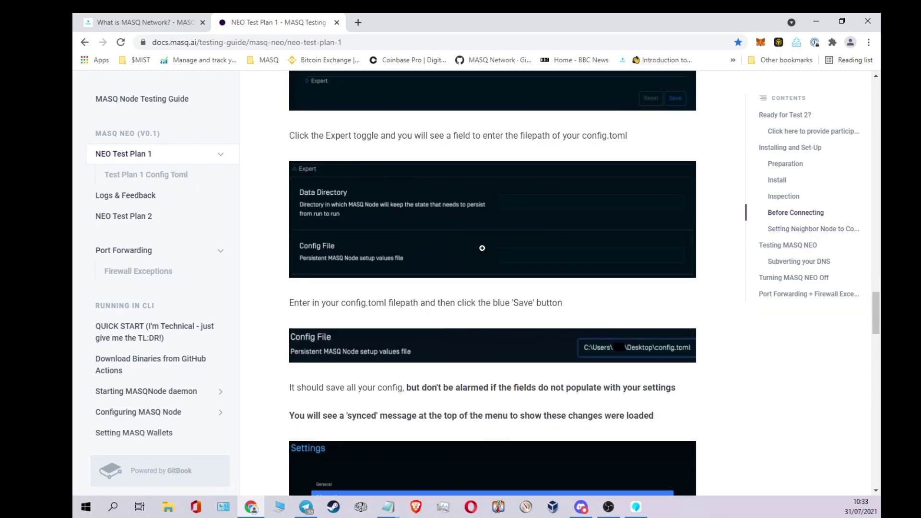
{"action": "scroll", "coordinate": [479, 248], "scroll_direction": "down", "scroll_amount": 8}
{"action": "scroll", "coordinate": [431, 250], "scroll_direction": "up", "scroll_amount": 7}
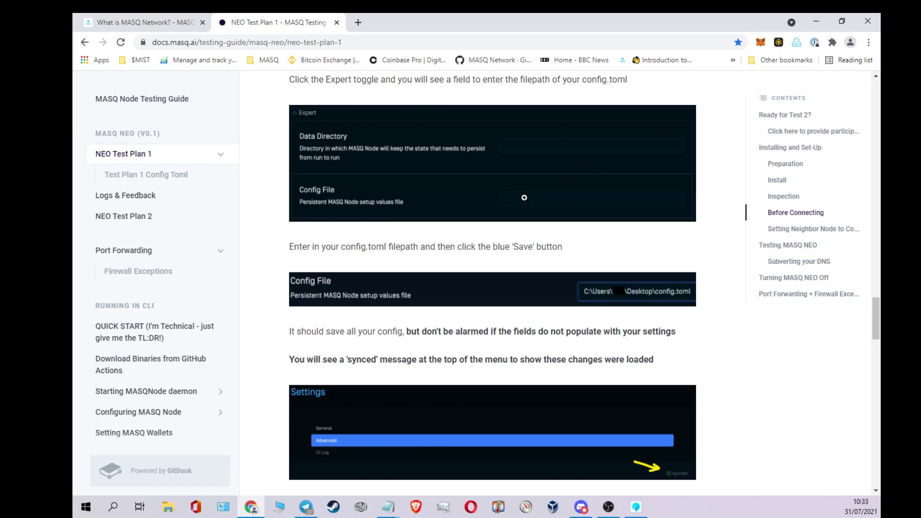
{"action": "scroll", "coordinate": [524, 210], "scroll_direction": "up", "scroll_amount": 7}
{"action": "scroll", "coordinate": [495, 221], "scroll_direction": "down", "scroll_amount": 10}
{"action": "scroll", "coordinate": [496, 221], "scroll_direction": "down", "scroll_amount": 10}
Step: Download the sample config.toml from the Test Plan 1 Config Toml page and open it
{"action": "left_click", "coordinate": [574, 399]}
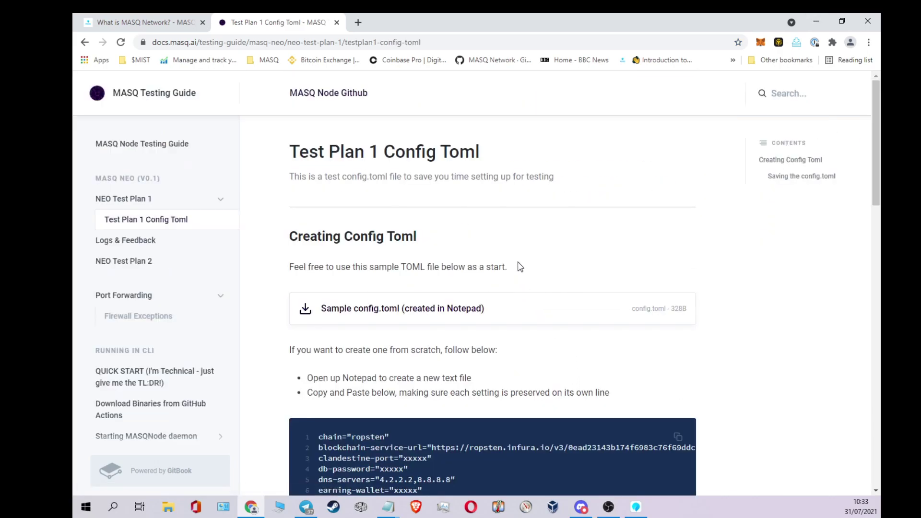
{"action": "left_click", "coordinate": [385, 316]}
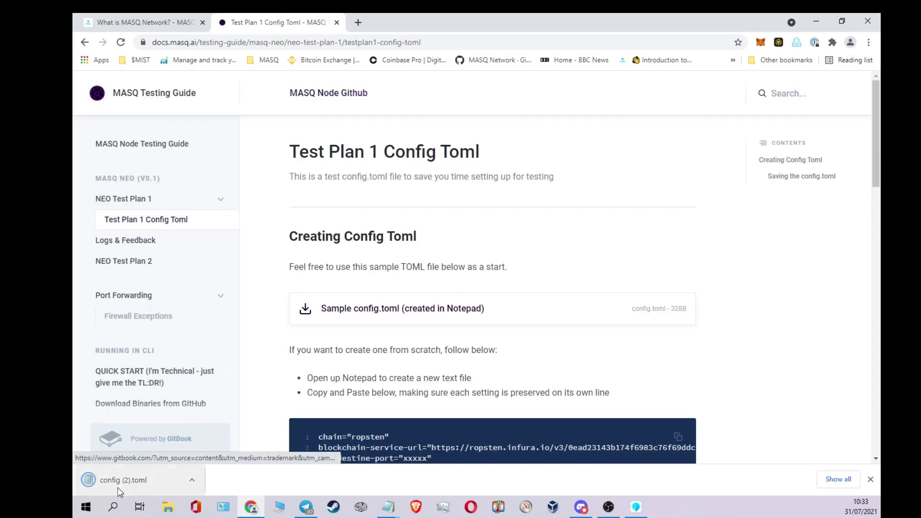
{"action": "left_click", "coordinate": [132, 481]}
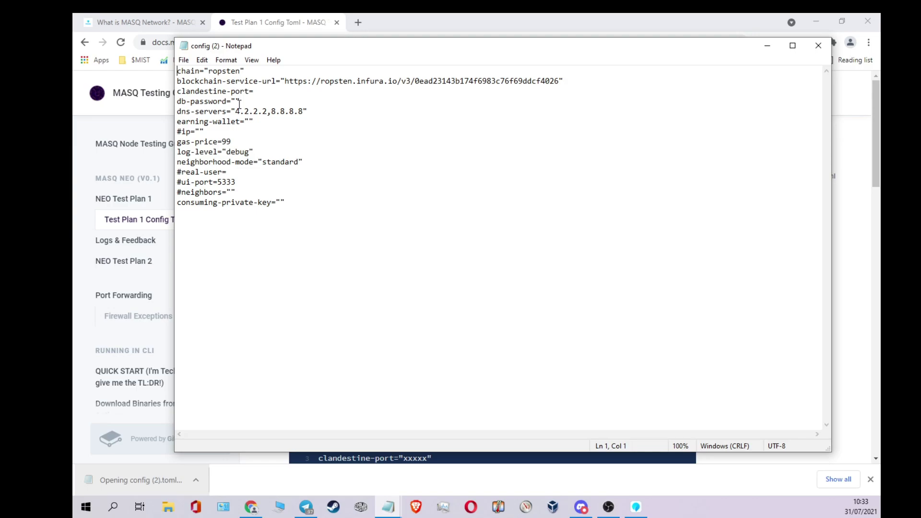
Step: Set clandestine-port to 3364 and fill in the database password and earning-wallet address
{"action": "left_click_drag", "start_coordinate": [212, 71], "coordinate": [245, 72]}
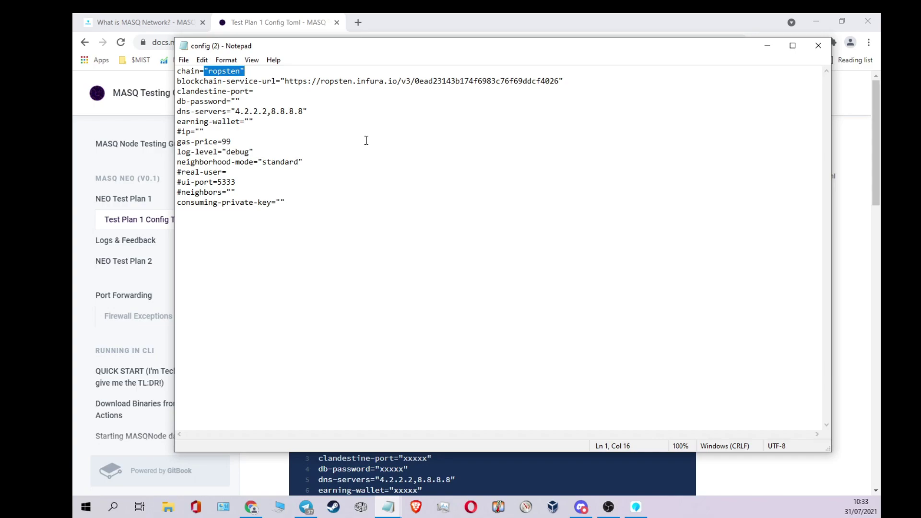
{"action": "left_click", "coordinate": [258, 92]}
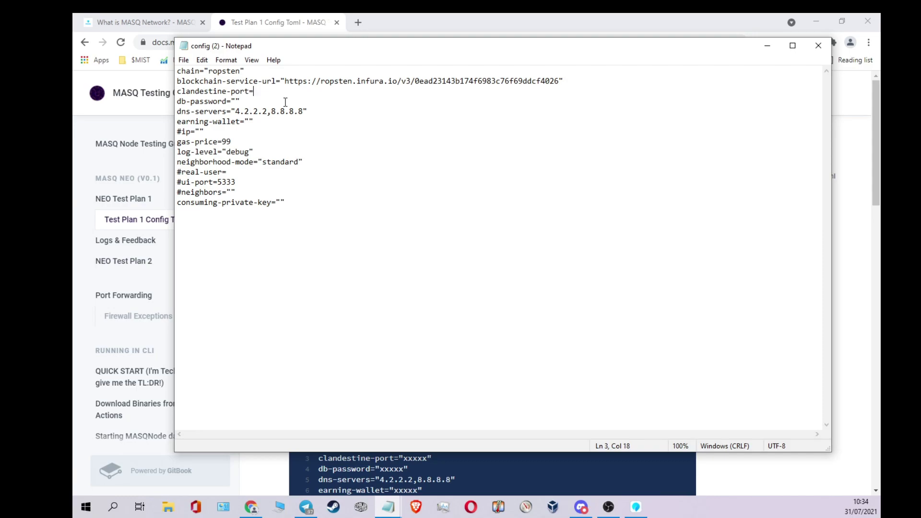
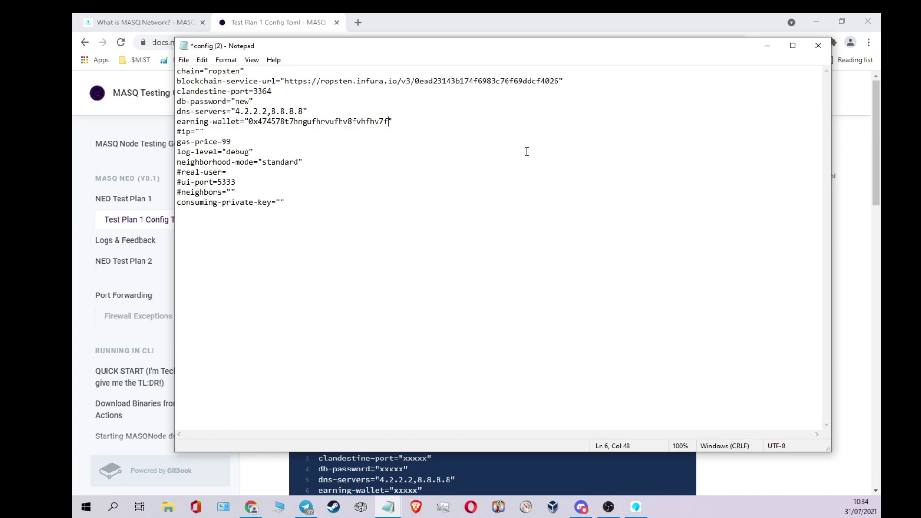
{"action": "left_click_drag", "start_coordinate": [249, 117], "coordinate": [410, 126]}
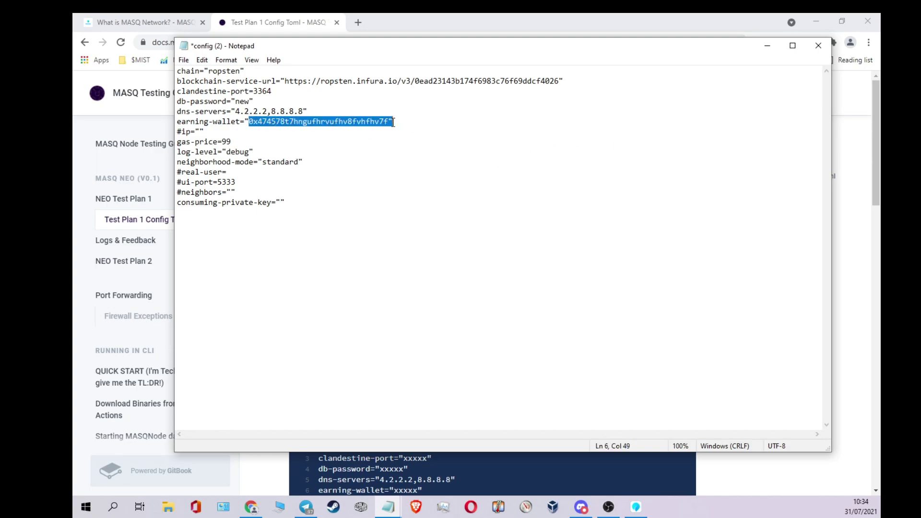
{"action": "left_click", "coordinate": [384, 135]}
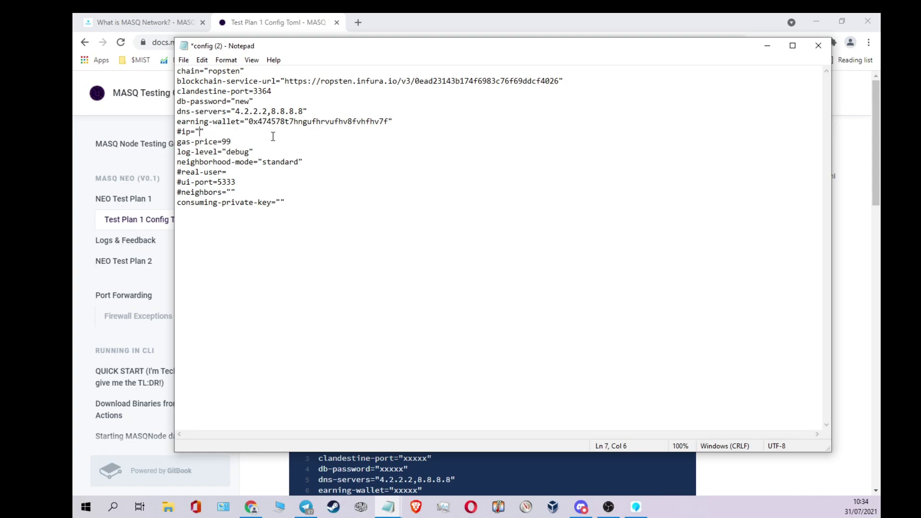
{"action": "left_click_drag", "start_coordinate": [184, 203], "coordinate": [297, 208]}
{"action": "left_click", "coordinate": [305, 204]}
Step: Save the edited config as config.toml on the Desktop, then close Notepad
{"action": "left_click", "coordinate": [183, 59]}
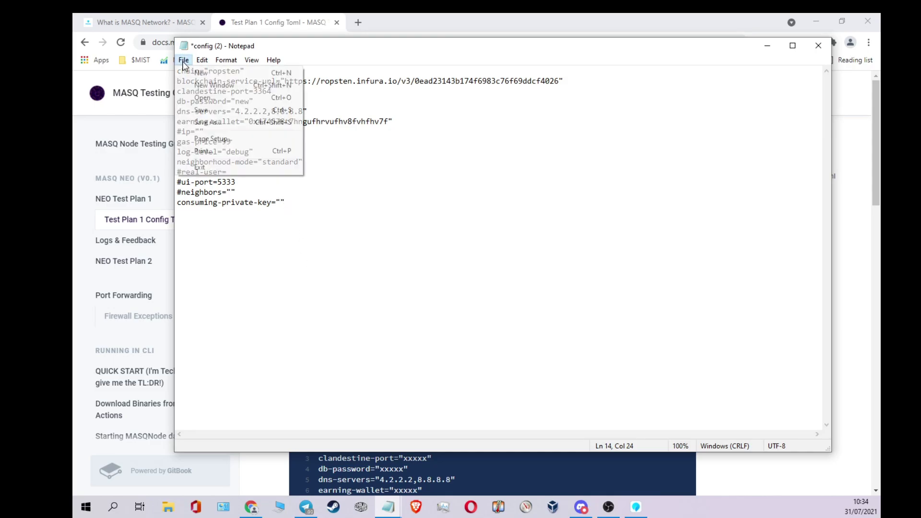
{"action": "left_click", "coordinate": [222, 123]}
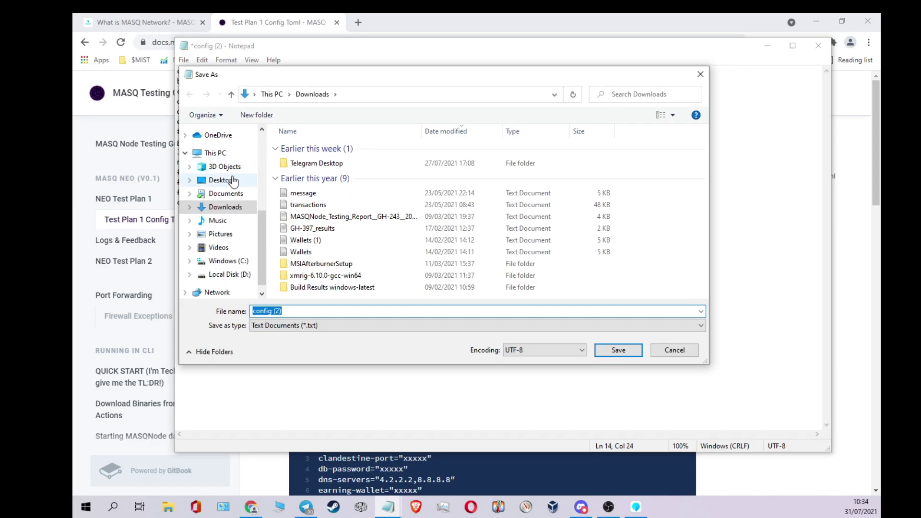
{"action": "left_click", "coordinate": [220, 180]}
{"action": "scroll", "coordinate": [475, 248], "scroll_direction": "down", "scroll_amount": 2}
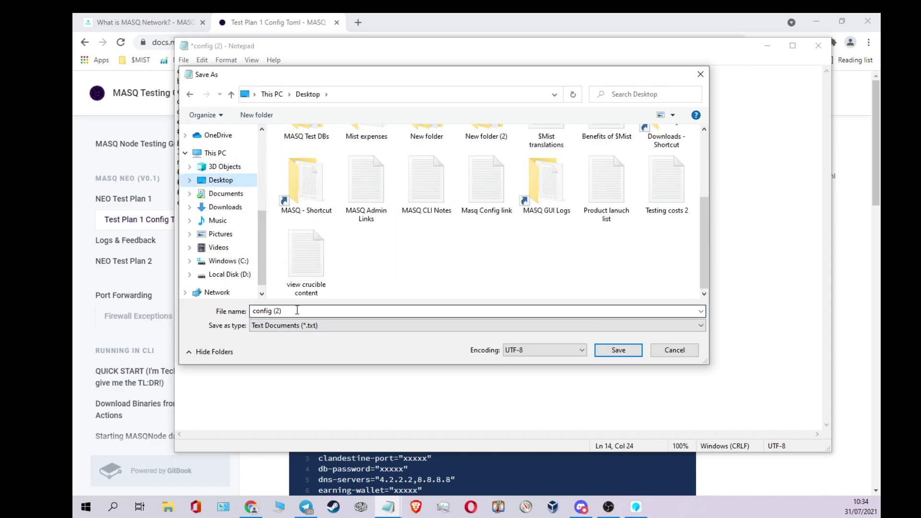
{"action": "type", "text": "config."}
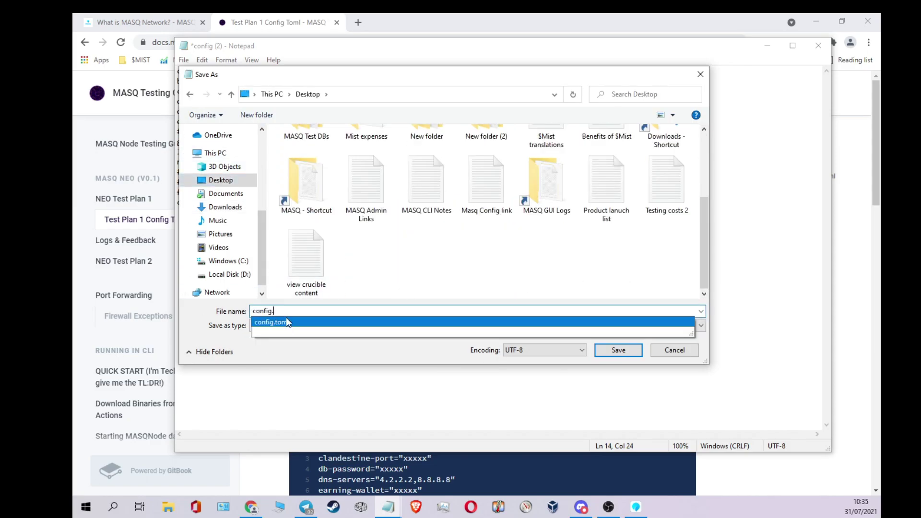
{"action": "left_click", "coordinate": [637, 354]}
{"action": "left_click", "coordinate": [818, 45]}
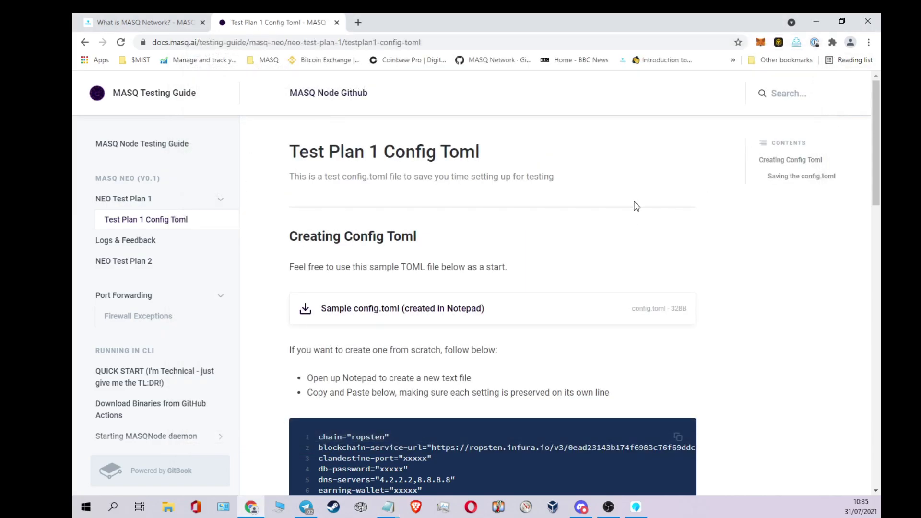
Step: Open MASQ's Advanced settings and expand the Expert section
{"action": "left_click", "coordinate": [816, 21]}
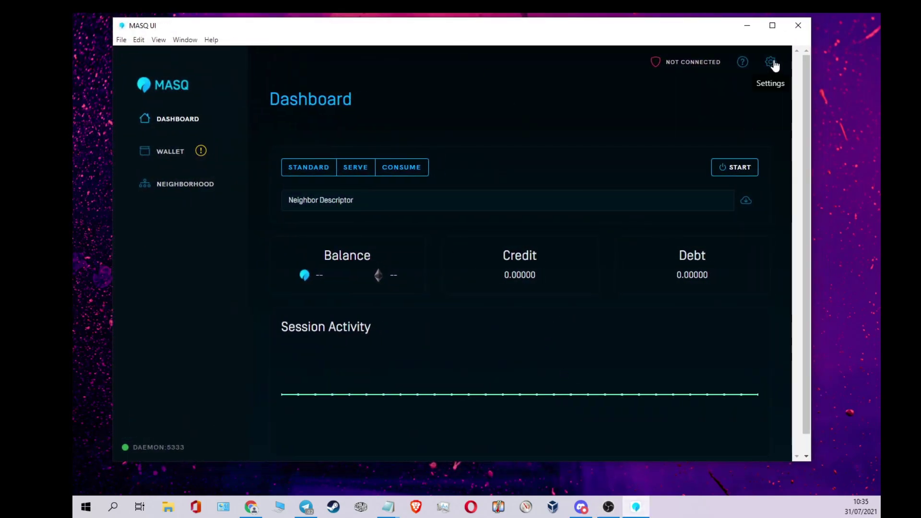
{"action": "left_click", "coordinate": [771, 63]}
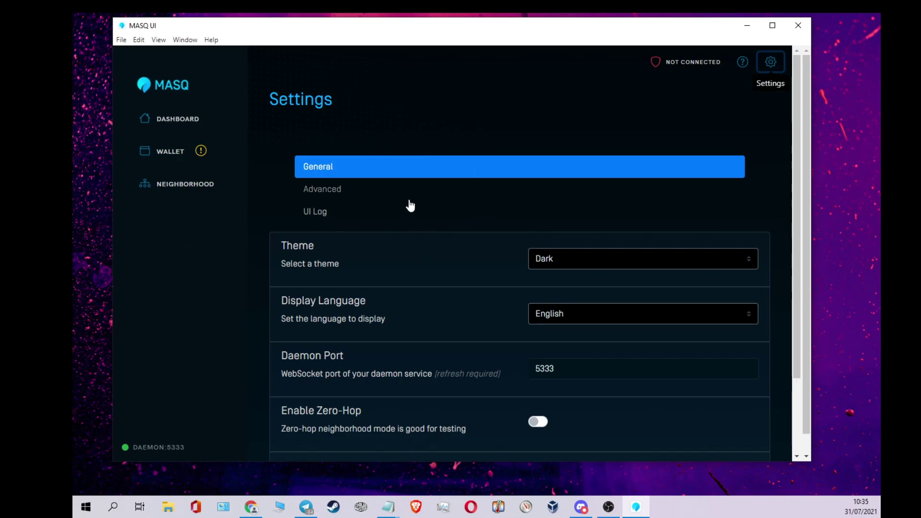
{"action": "left_click", "coordinate": [356, 190]}
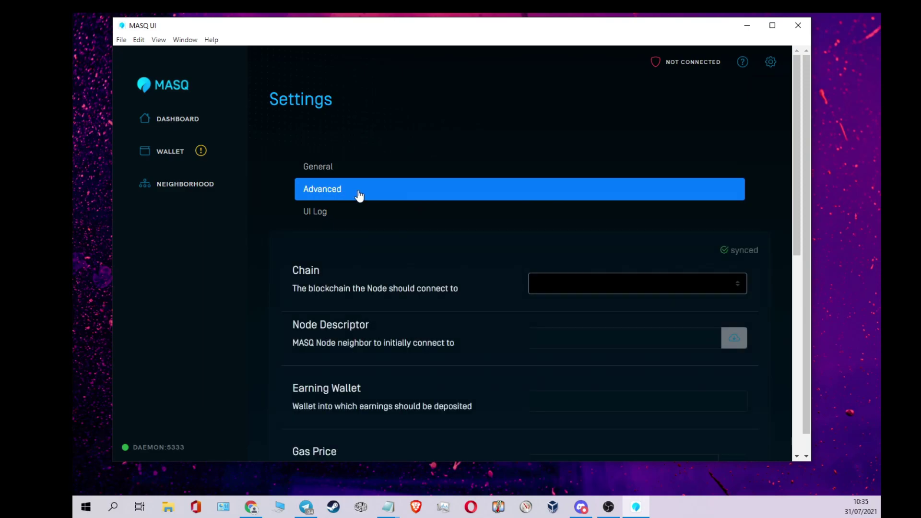
{"action": "scroll", "coordinate": [450, 222], "scroll_direction": "down", "scroll_amount": 10}
{"action": "left_click", "coordinate": [302, 343]}
{"action": "scroll", "coordinate": [526, 267], "scroll_direction": "down", "scroll_amount": 5}
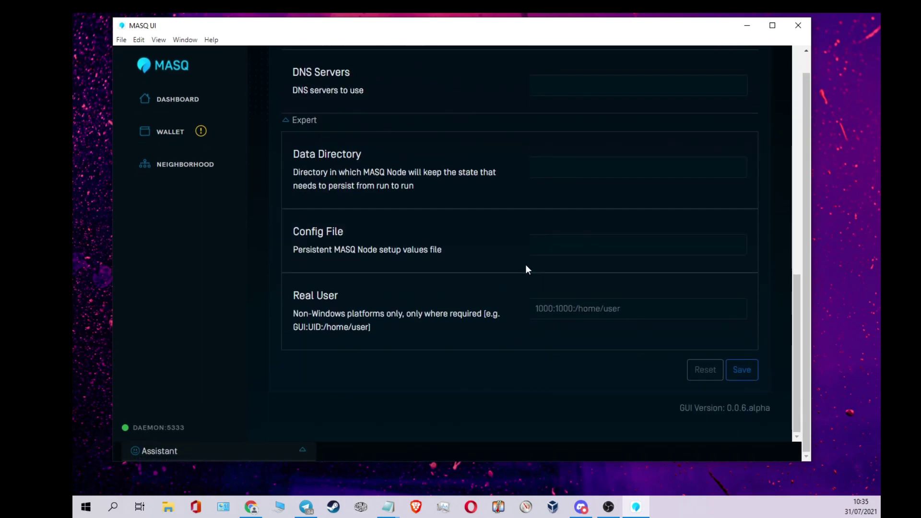
Step: Paste the Desktop config.toml path into Config File and save the advanced settings
{"action": "left_click", "coordinate": [572, 243]}
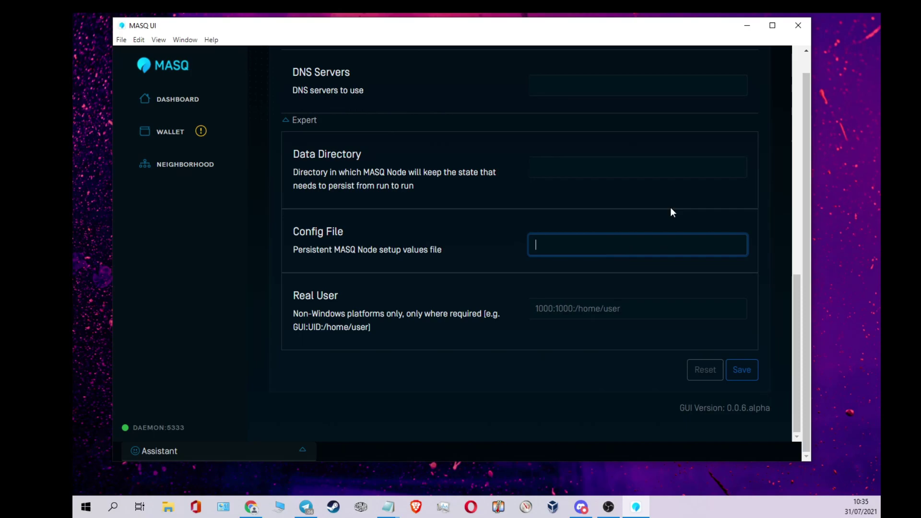
{"action": "left_click", "coordinate": [747, 26]}
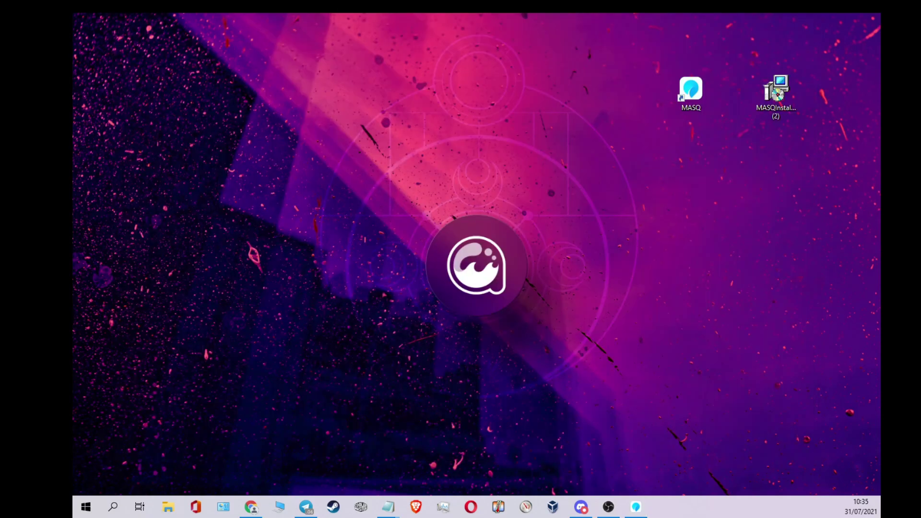
{"action": "left_click", "coordinate": [635, 506]}
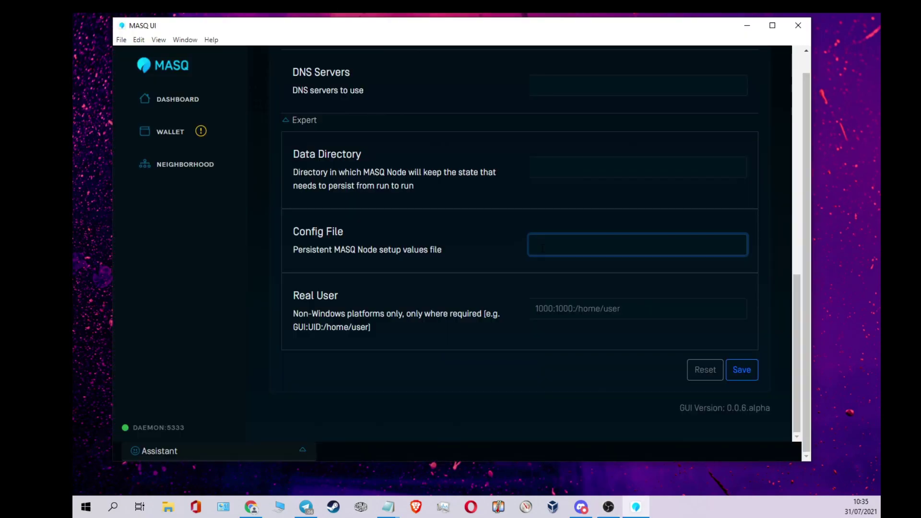
{"action": "type", "text": "C:\\Users\\stuar\\Desktop\\config.toml"}
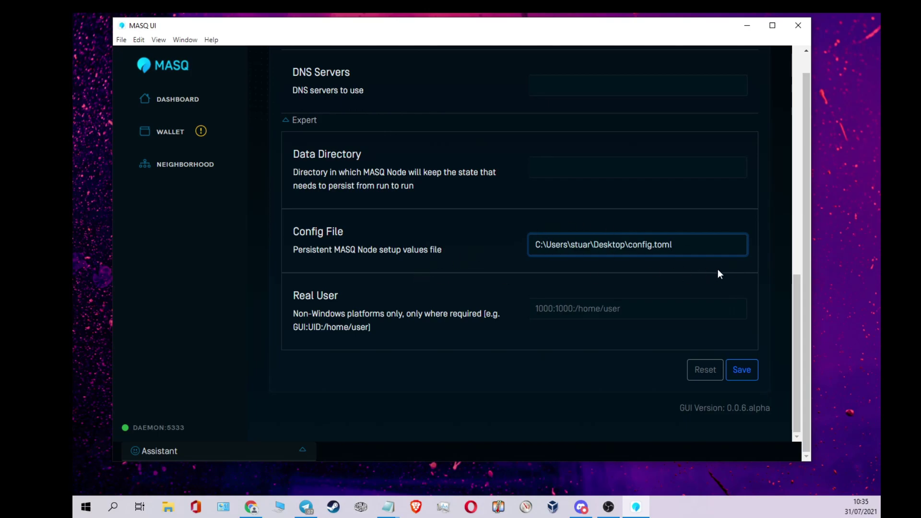
{"action": "left_click", "coordinate": [744, 371]}
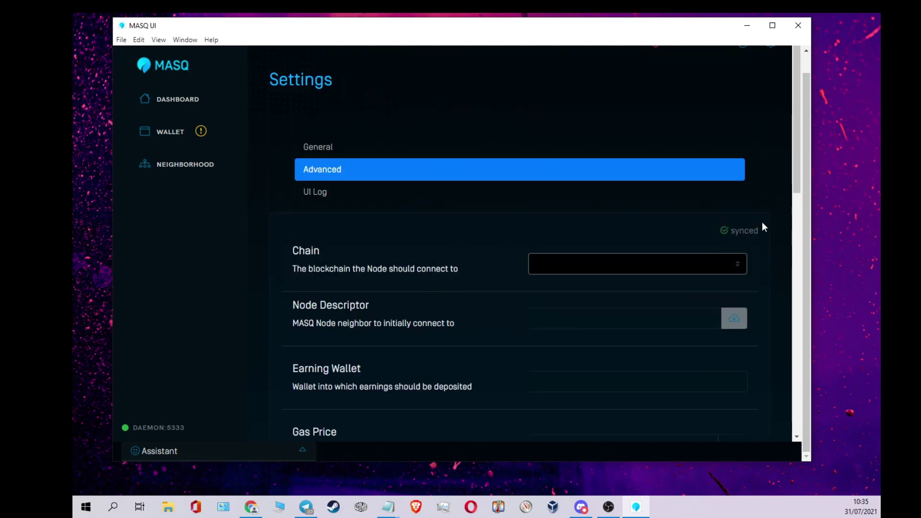
Step: Switch the Dashboard to Standard mode and set the Neighbor Descriptor to the copied descriptor string
{"action": "left_click", "coordinate": [178, 98]}
{"action": "left_click", "coordinate": [309, 148]}
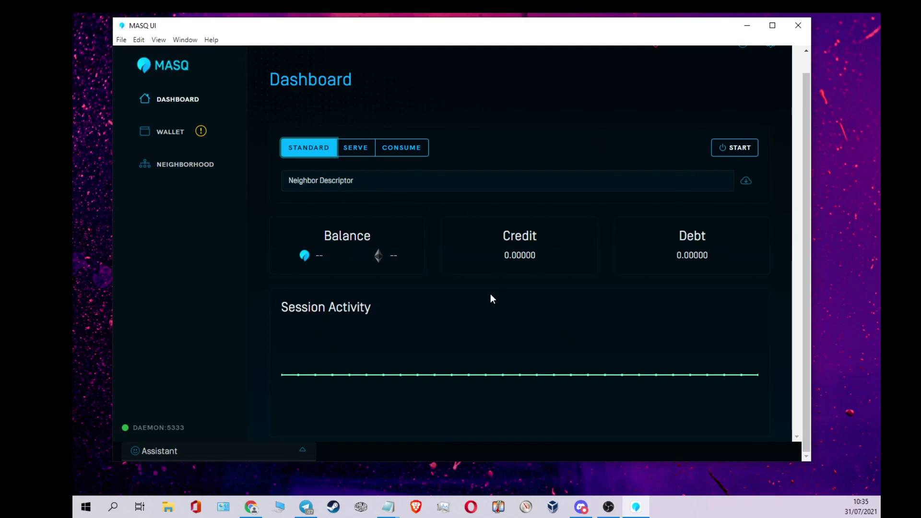
{"action": "key", "text": "alt+Tab"}
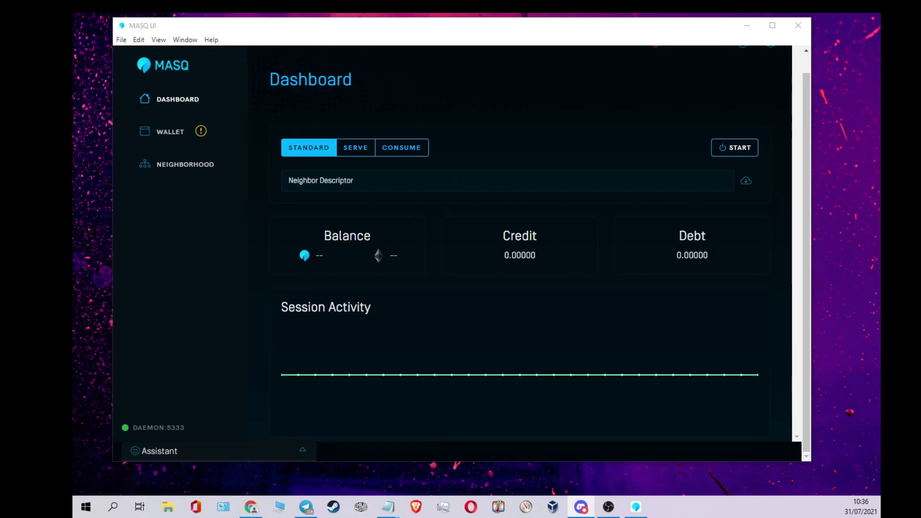
{"action": "left_click", "coordinate": [407, 185]}
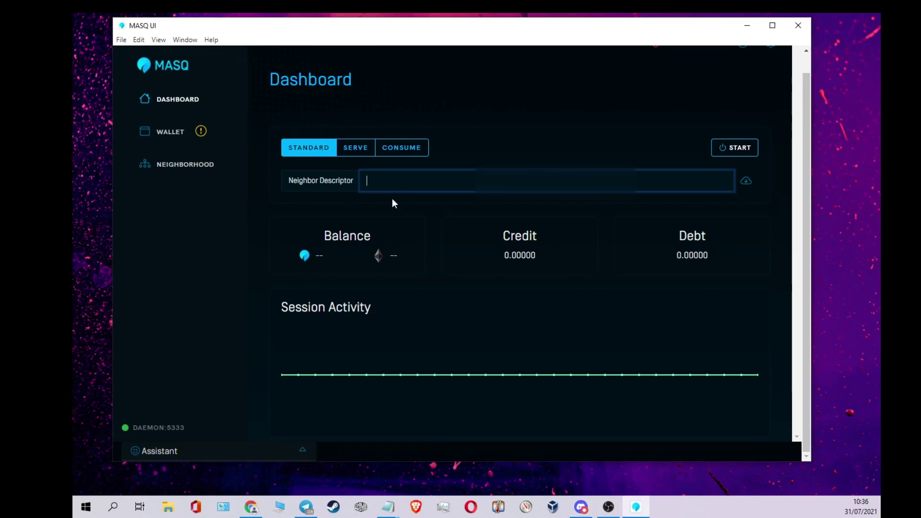
{"action": "key", "text": "ctrl+v"}
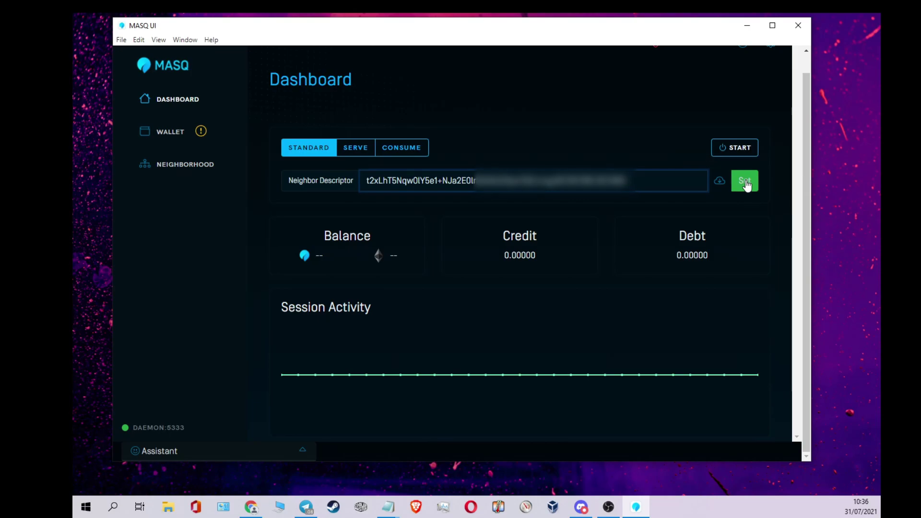
{"action": "left_click", "coordinate": [744, 180]}
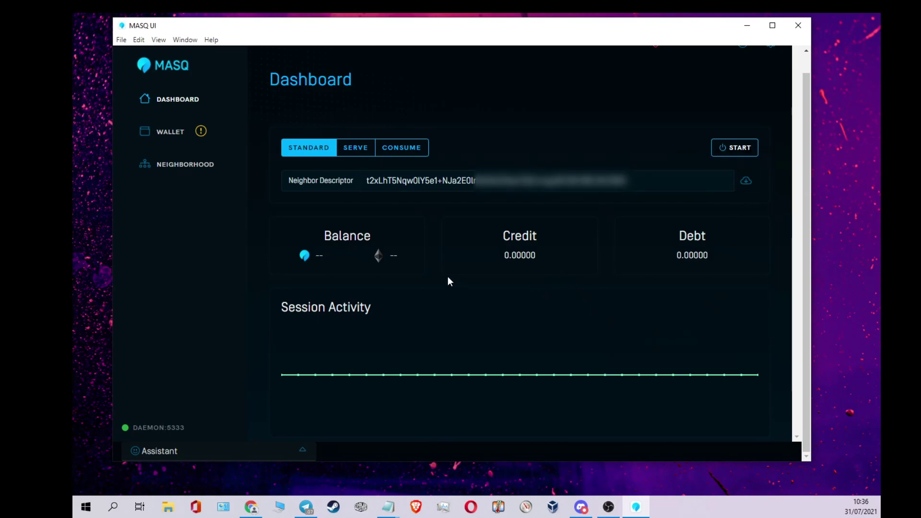
Step: Start the node and let it connect with 3 neighbors and credit 18.44674
{"action": "left_click", "coordinate": [742, 147]}
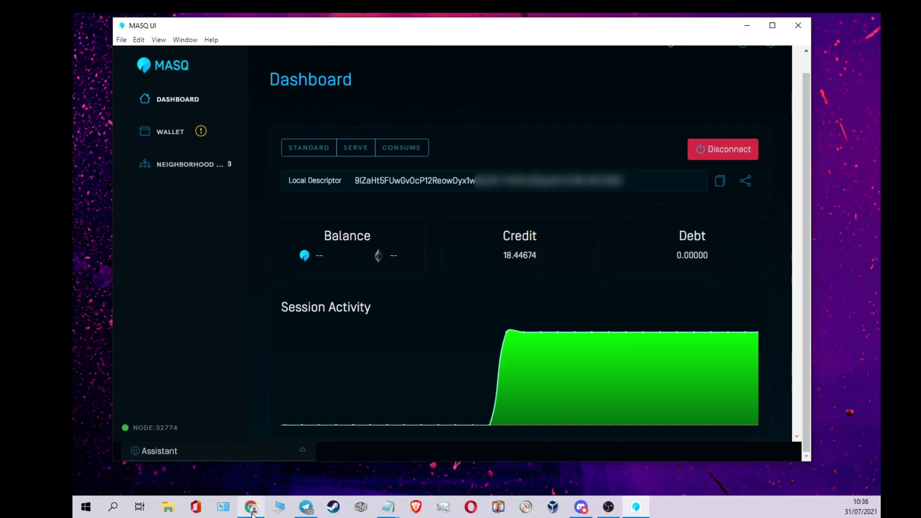
{"action": "mouse_move", "coordinate": [252, 509]}
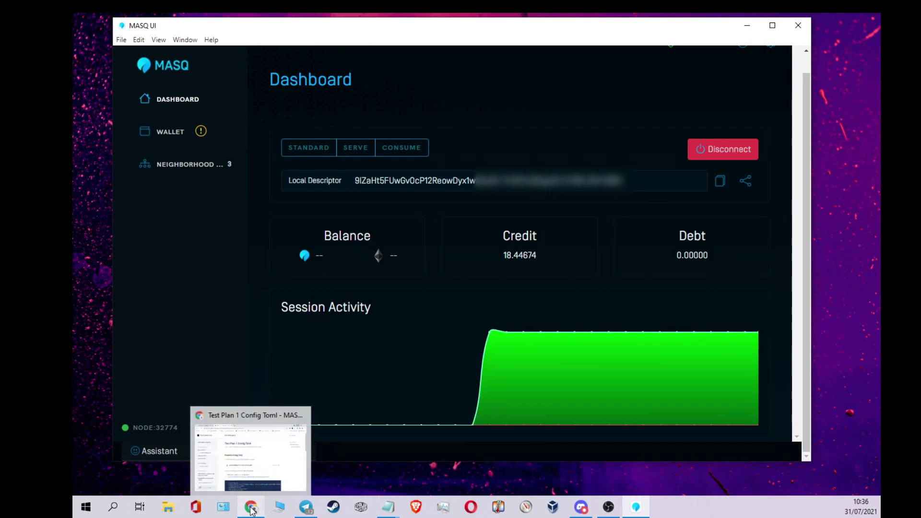
Step: Search Google for 'ip check' in a new Chrome tab and open the whatismyipaddress.com lookup
{"action": "left_click", "coordinate": [252, 510]}
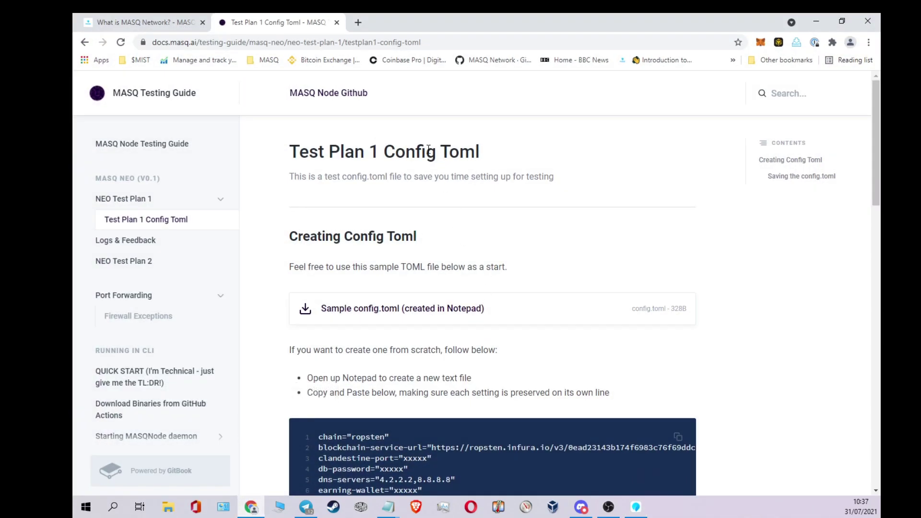
{"action": "left_click", "coordinate": [357, 23]}
{"action": "left_click", "coordinate": [379, 248]}
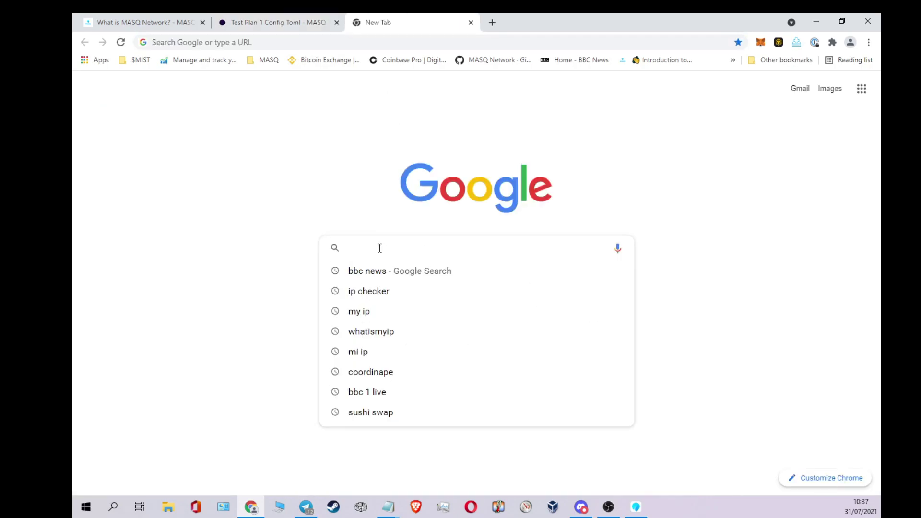
{"action": "type", "text": "ip checker"}
{"action": "key", "text": "Return"}
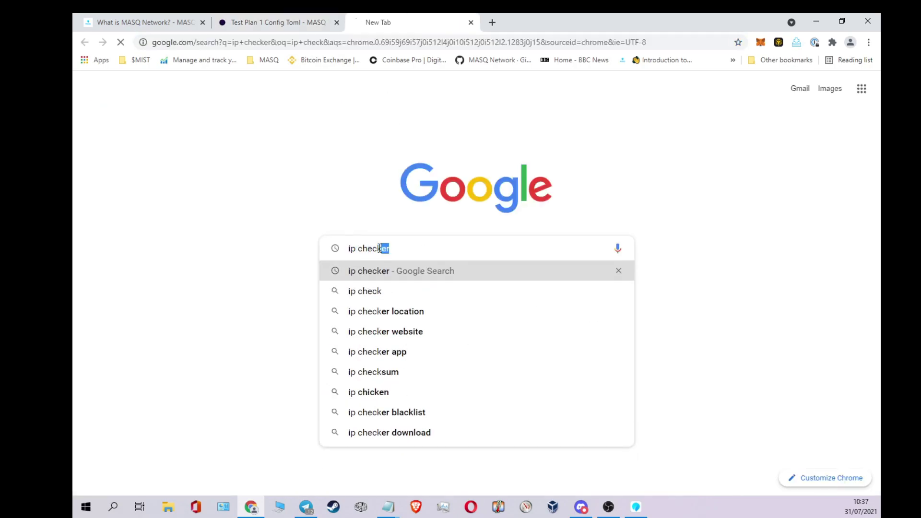
{"action": "left_click", "coordinate": [372, 194]}
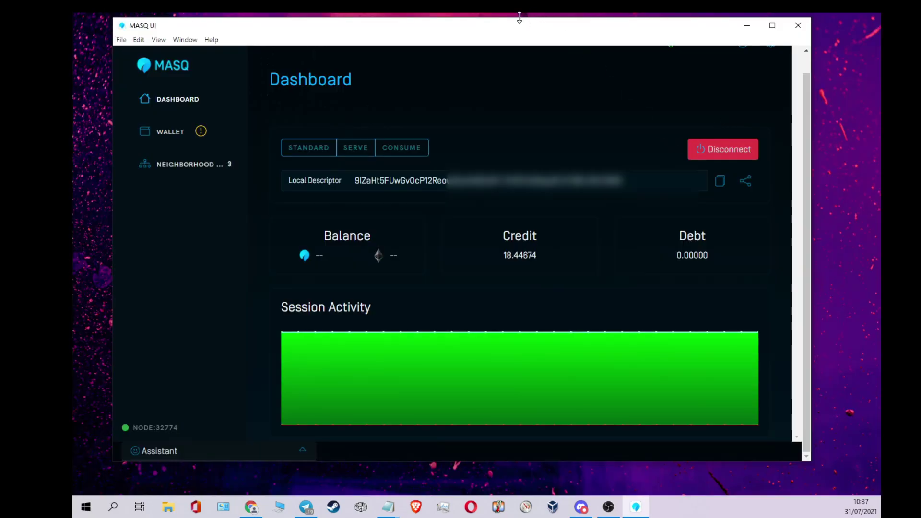
Step: Shift the MASQ UI window slightly on the desktop and bring up Windows search
{"action": "left_click_drag", "start_coordinate": [483, 39], "coordinate": [508, 35]}
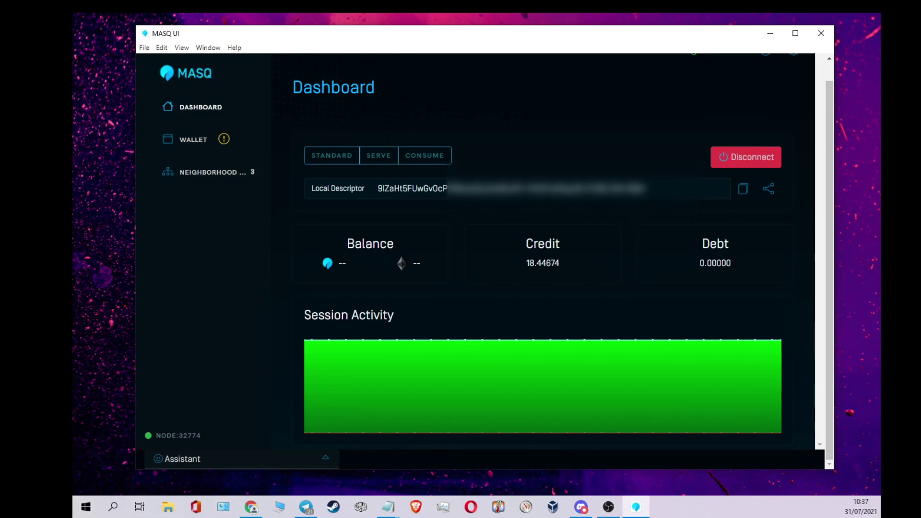
{"action": "left_click", "coordinate": [113, 506]}
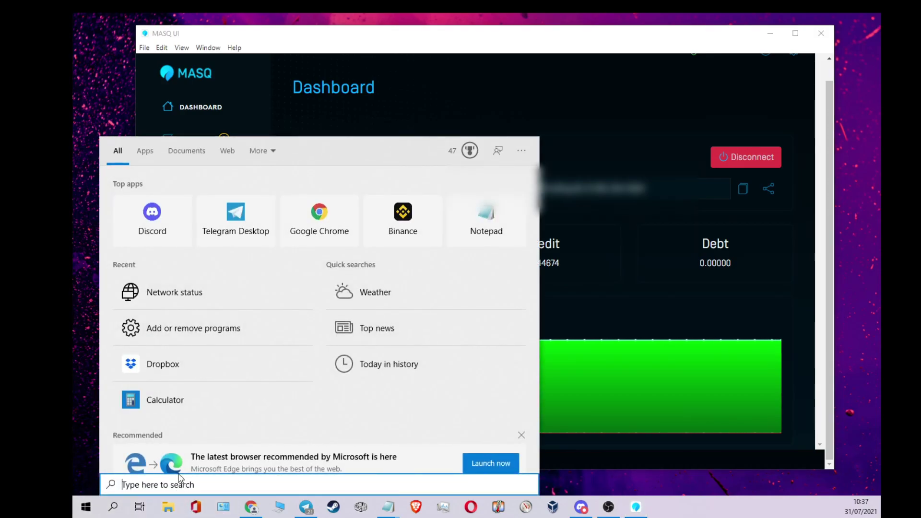
Step: Open the Ethernet adapter's Internet Protocol Version 4 (TCP/IPv4) properties from Network status settings
{"action": "type", "text": "network"}
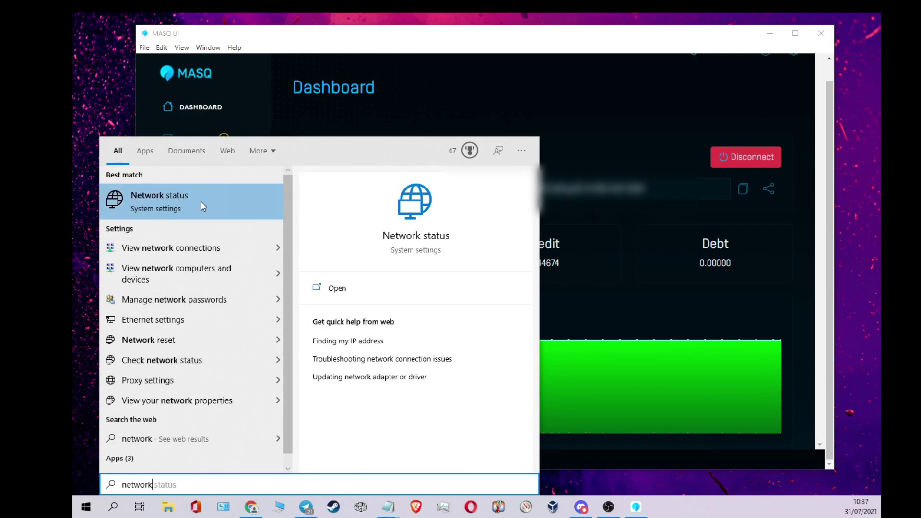
{"action": "left_click", "coordinate": [173, 204]}
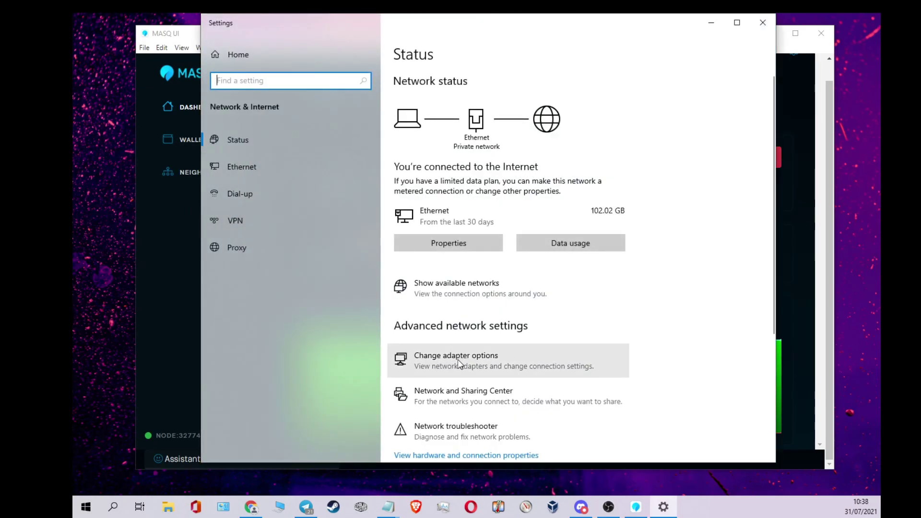
{"action": "left_click", "coordinate": [546, 363]}
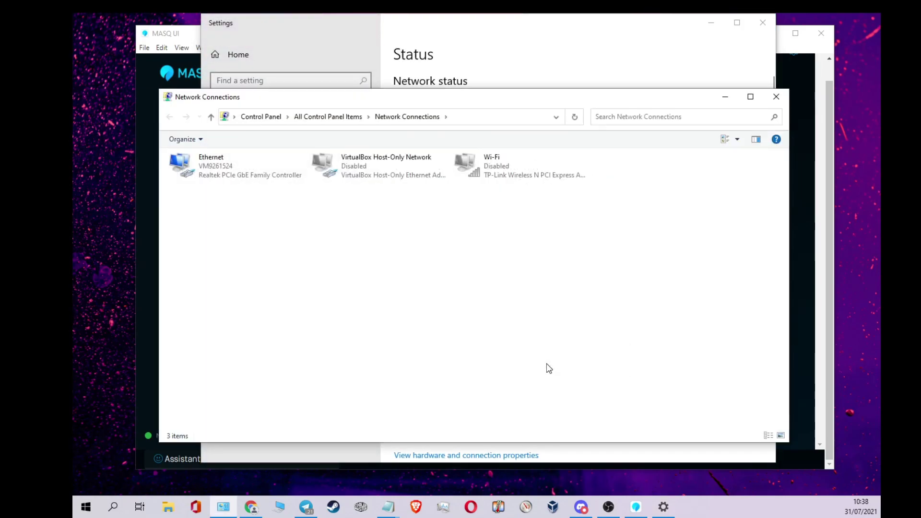
{"action": "left_click", "coordinate": [221, 165]}
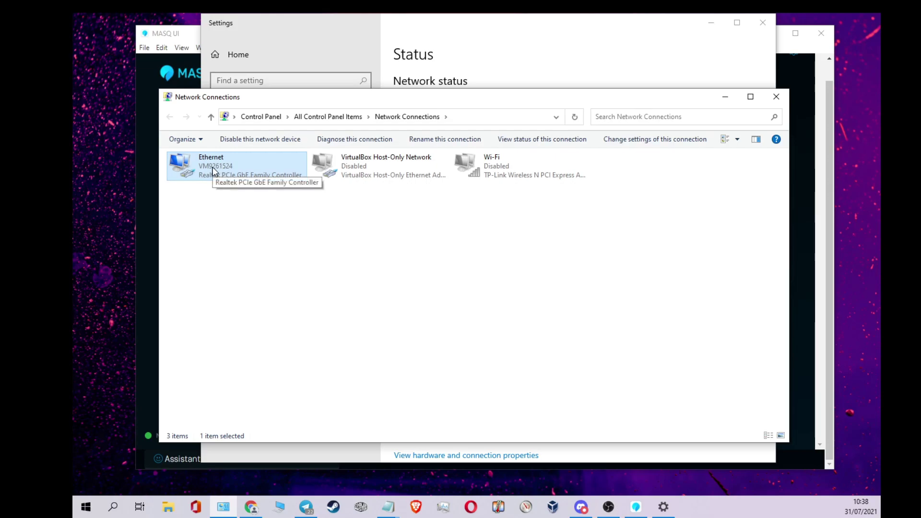
{"action": "right_click", "coordinate": [214, 172]}
{"action": "left_click", "coordinate": [257, 274]}
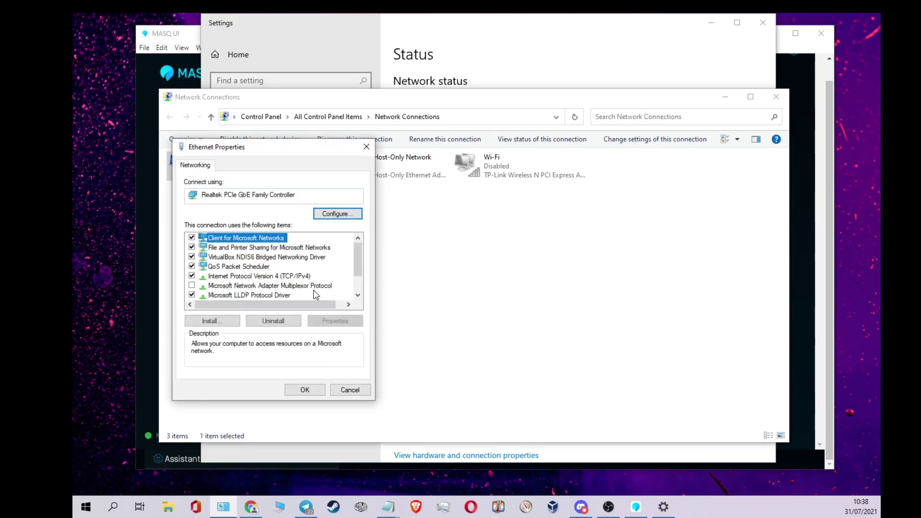
{"action": "left_click", "coordinate": [229, 277]}
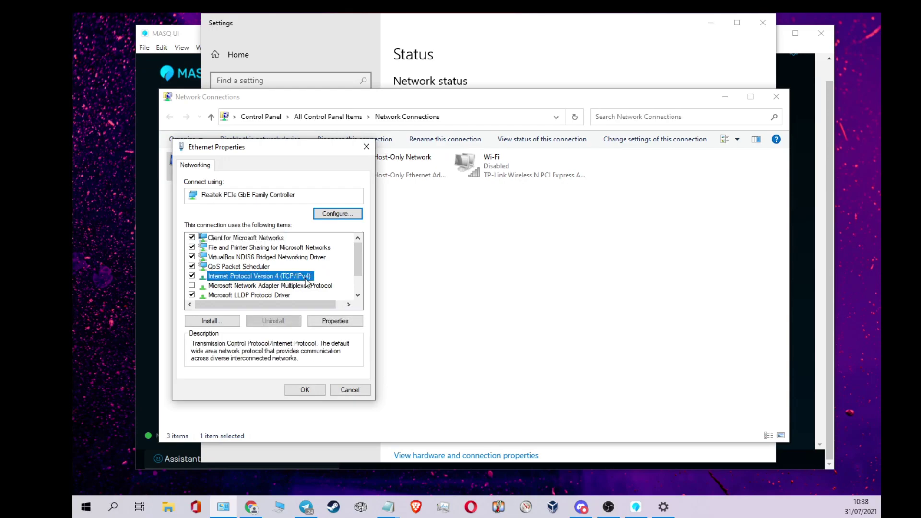
{"action": "left_click", "coordinate": [343, 320]}
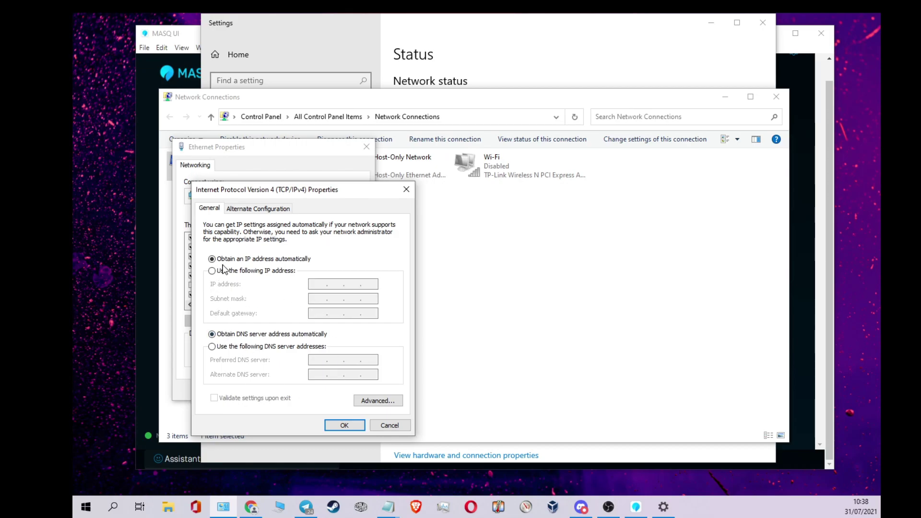
Step: Set the preferred DNS server to 127.0.0.1, confirm, and put away the network windows
{"action": "left_click", "coordinate": [212, 346]}
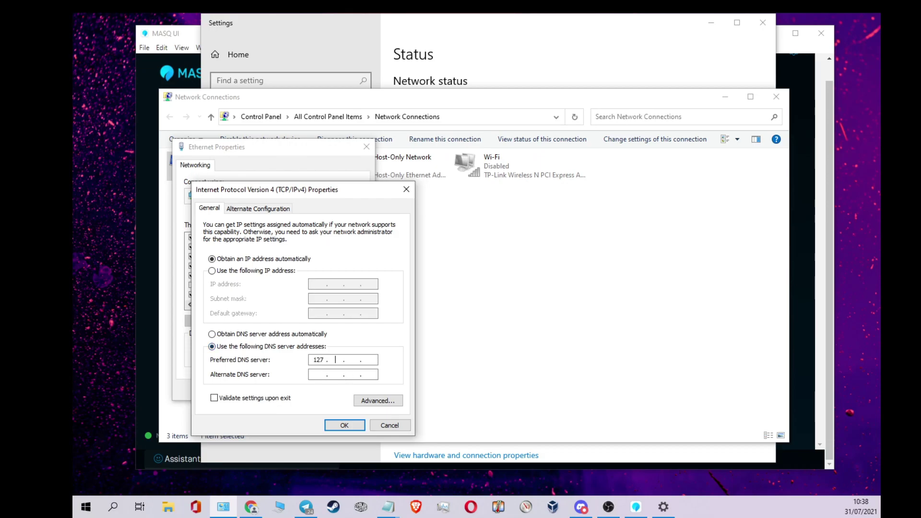
{"action": "type", "text": "127.0.0."}
{"action": "left_click", "coordinate": [345, 425]}
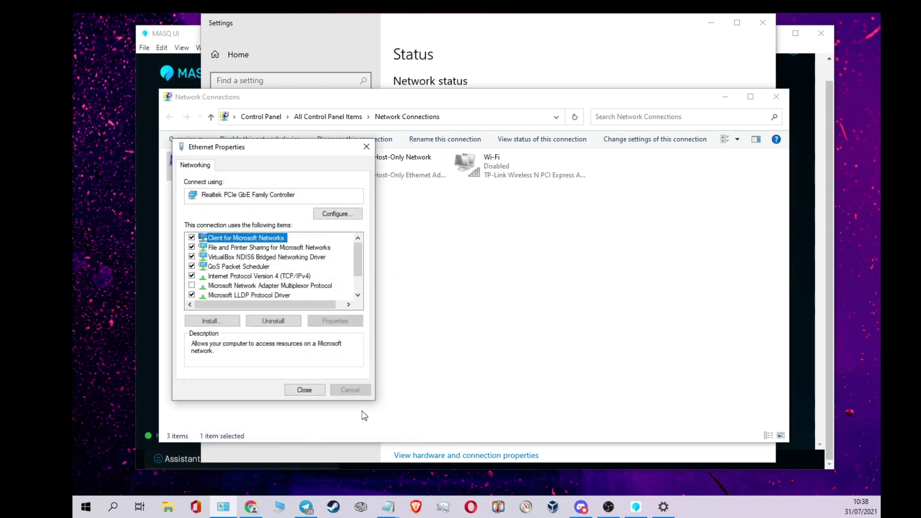
{"action": "left_click", "coordinate": [316, 387]}
{"action": "left_click", "coordinate": [724, 96]}
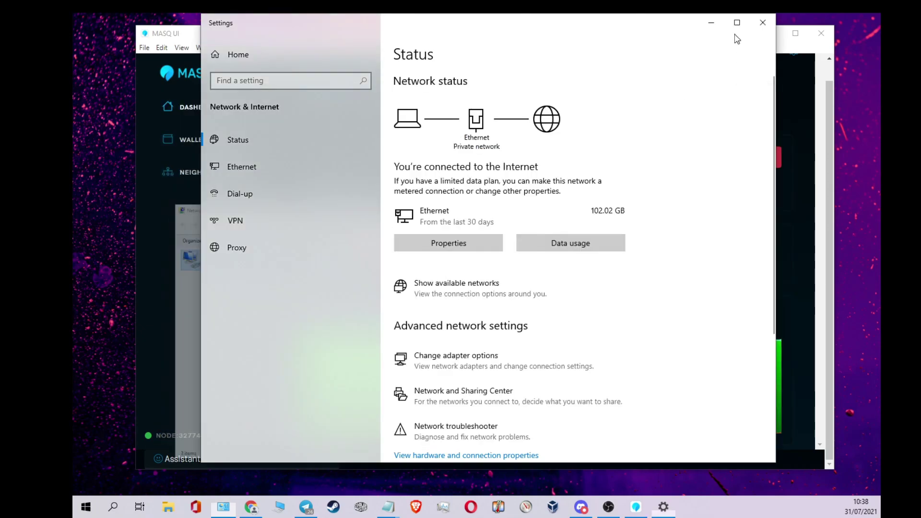
{"action": "left_click", "coordinate": [710, 22]}
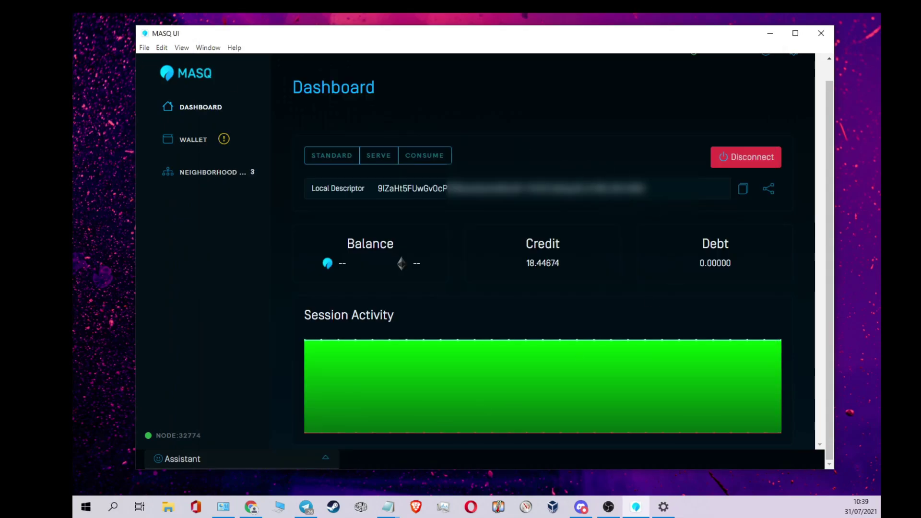
Step: Re-run the 'ip checker' lookup on whatismyipaddress.com, now showing an Amazon.com address in Oregon
{"action": "left_click", "coordinate": [251, 506]}
{"action": "left_click", "coordinate": [382, 253]}
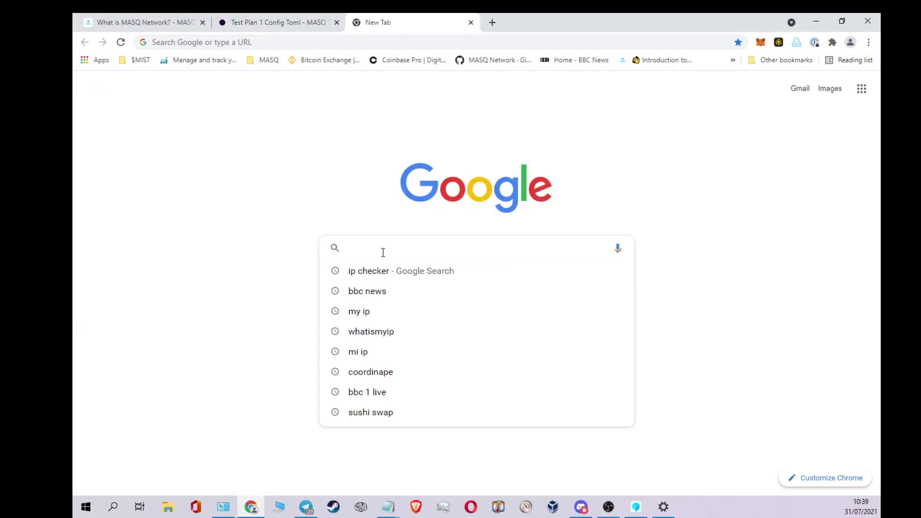
{"action": "left_click", "coordinate": [384, 271]}
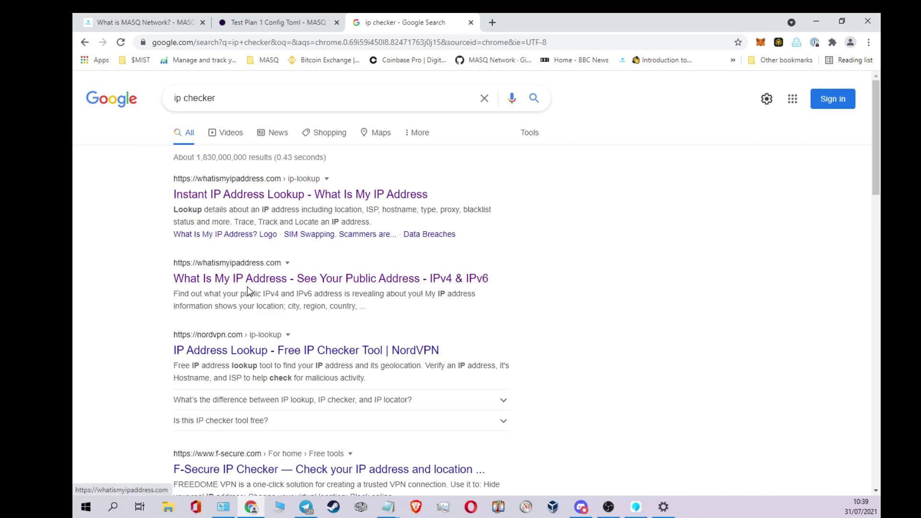
{"action": "left_click", "coordinate": [244, 283]}
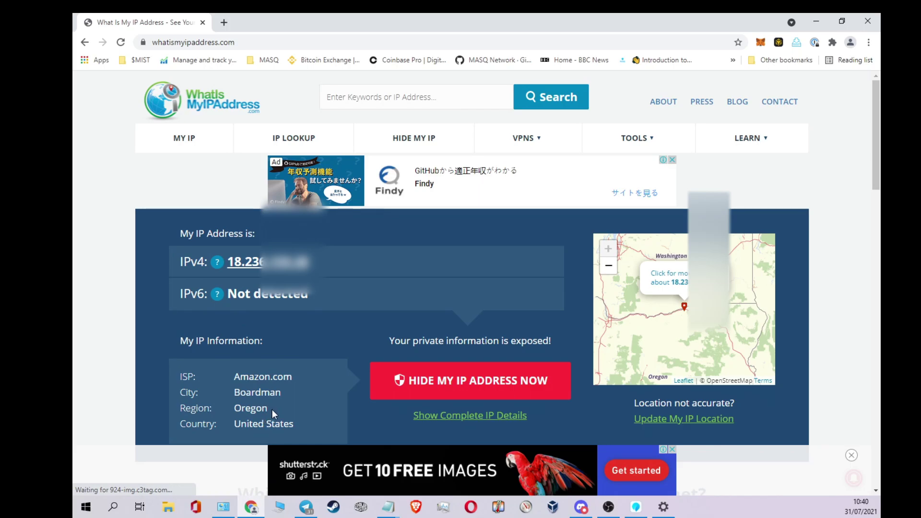
{"action": "left_click", "coordinate": [666, 297]}
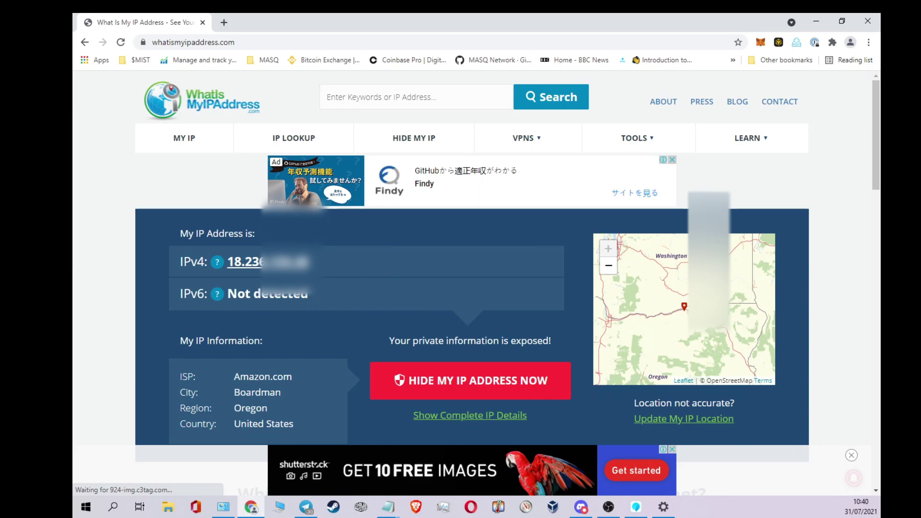
{"action": "key", "text": "alt+Tab"}
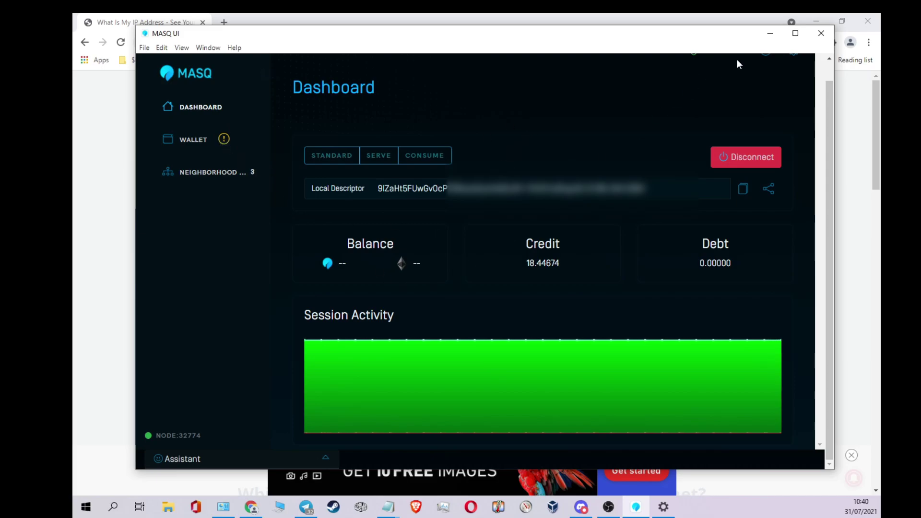
{"action": "left_click", "coordinate": [770, 33]}
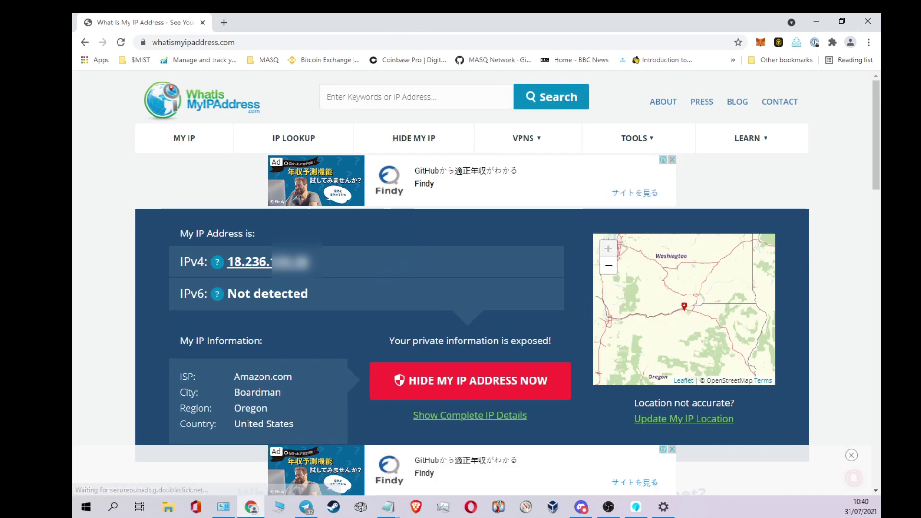
Step: Glance over the Telegram MASQ Community chat, then minimize it
{"action": "key", "text": "alt+Tab"}
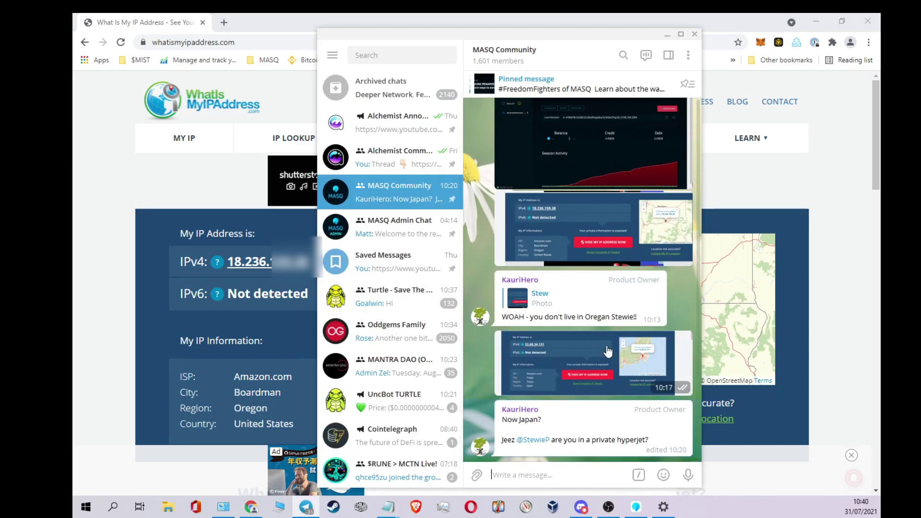
{"action": "scroll", "coordinate": [617, 381], "scroll_direction": "up", "scroll_amount": 5}
{"action": "scroll", "coordinate": [383, 269], "scroll_direction": "down", "scroll_amount": 4}
{"action": "scroll", "coordinate": [383, 268], "scroll_direction": "up", "scroll_amount": 1}
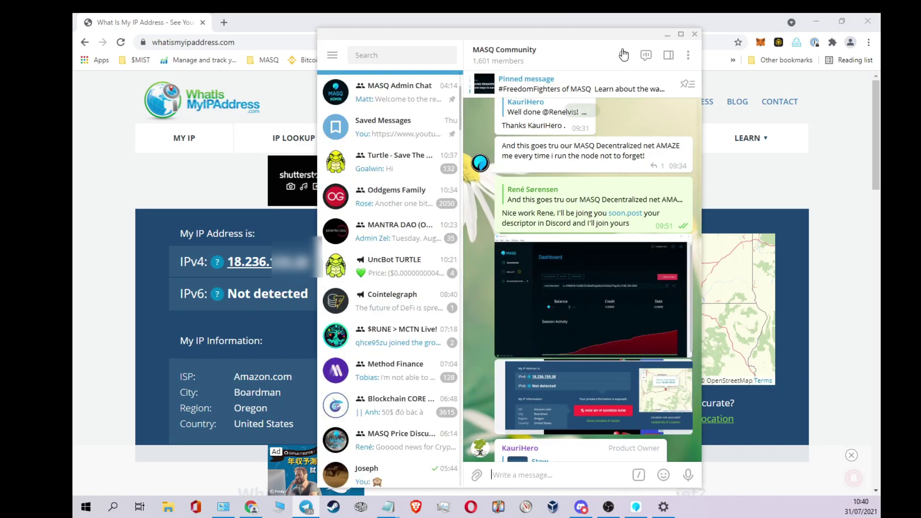
{"action": "left_click", "coordinate": [668, 33]}
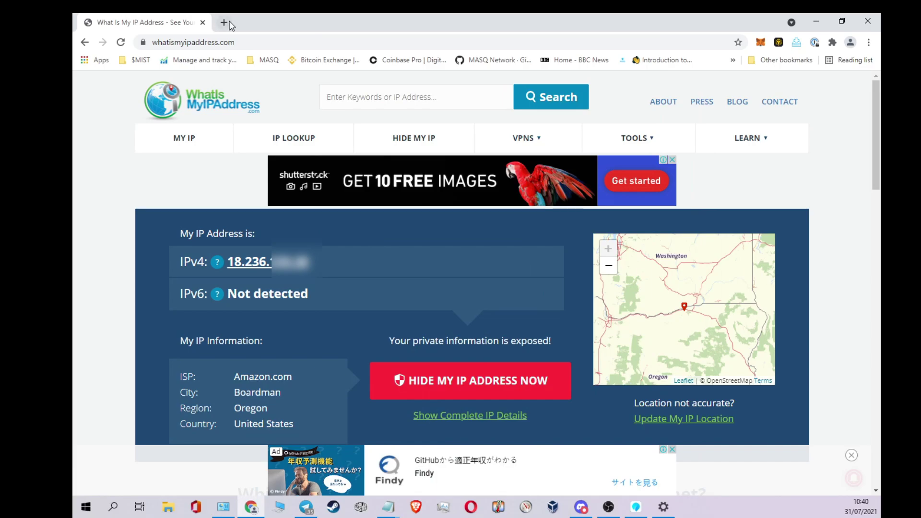
Step: Search 'bbc' in a new tab and open the BBC News home page
{"action": "left_click", "coordinate": [224, 23]}
{"action": "type", "text": "bbc"}
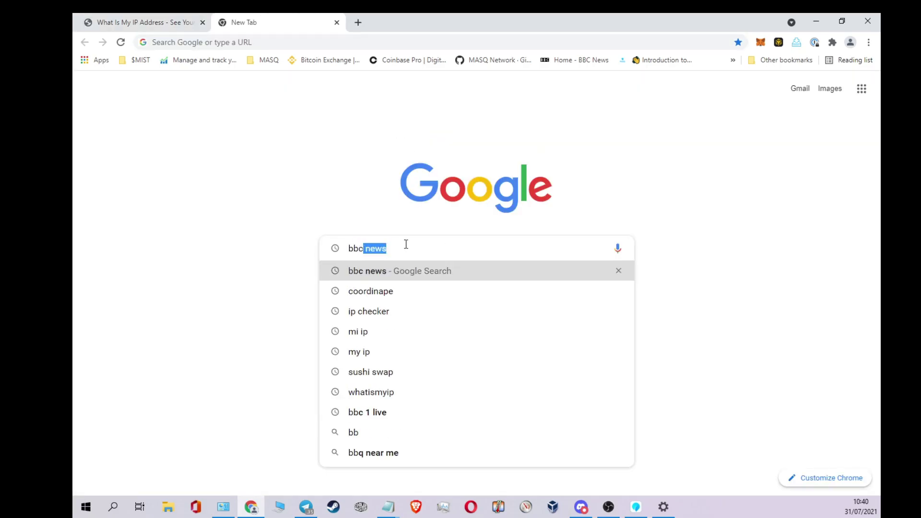
{"action": "key", "text": "Return"}
{"action": "left_click", "coordinate": [188, 201]}
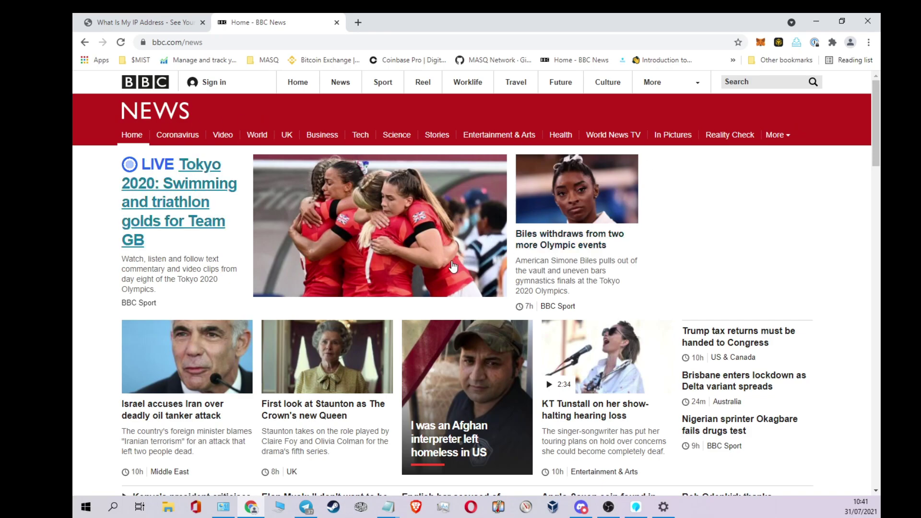
Step: Load youtube.com in another new tab
{"action": "left_click", "coordinate": [358, 22]}
{"action": "type", "text": "youtube.com"}
{"action": "key", "text": "Return"}
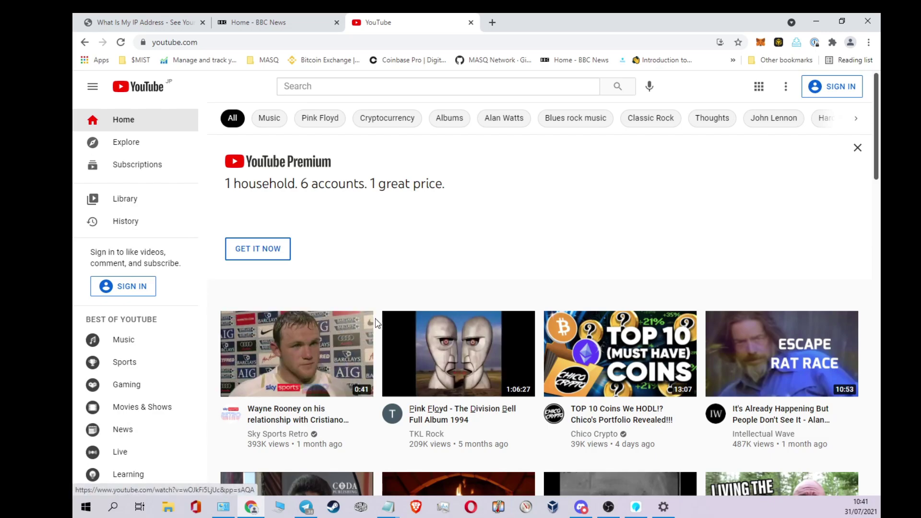
Step: Scroll the YouTube page down and back up to keep the 12-hour fireplace video in view
{"action": "scroll", "coordinate": [533, 295], "scroll_direction": "down", "scroll_amount": 3}
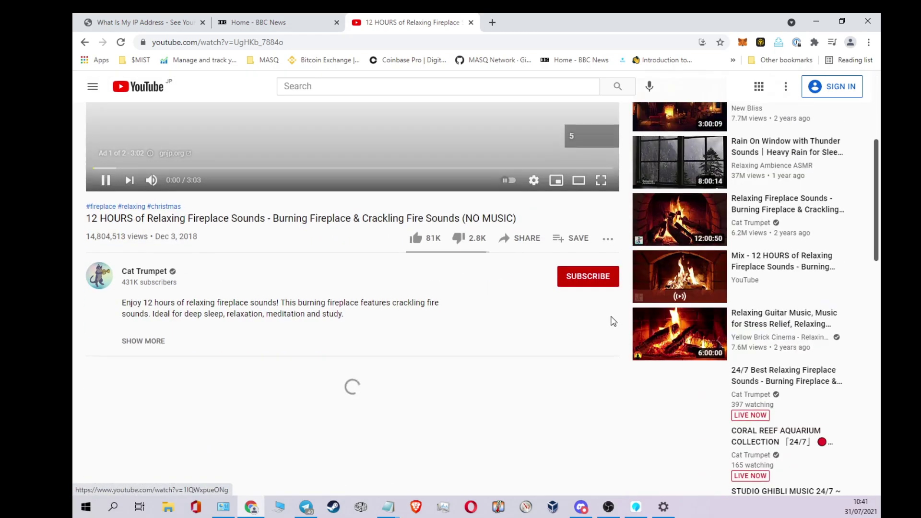
{"action": "scroll", "coordinate": [613, 322], "scroll_direction": "up", "scroll_amount": 5}
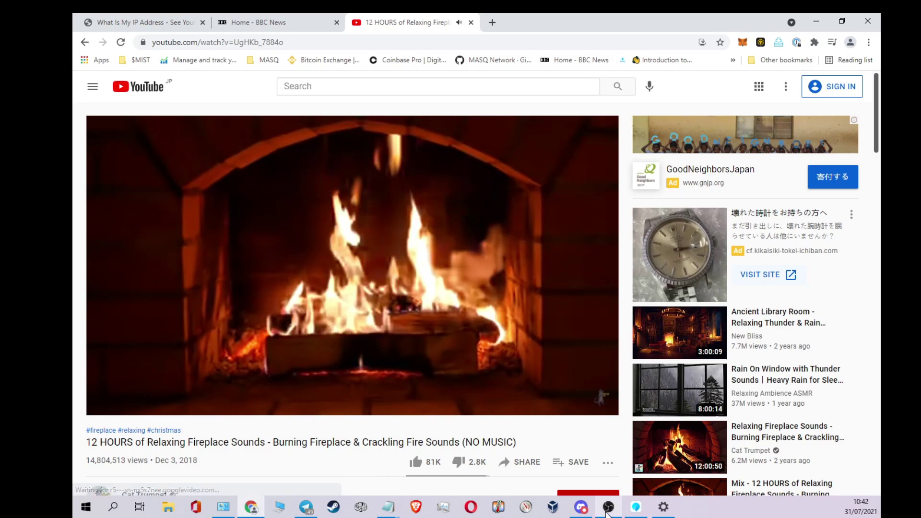
Step: Check MASQ, Discord, the BBC News tab and the fireplace video, then bring MASQ UI forward
{"action": "left_click", "coordinate": [635, 506]}
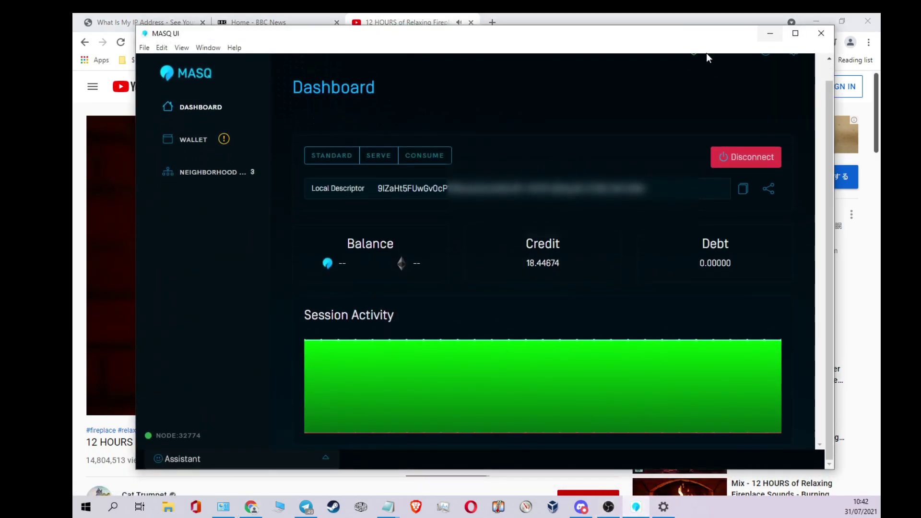
{"action": "left_click", "coordinate": [770, 34]}
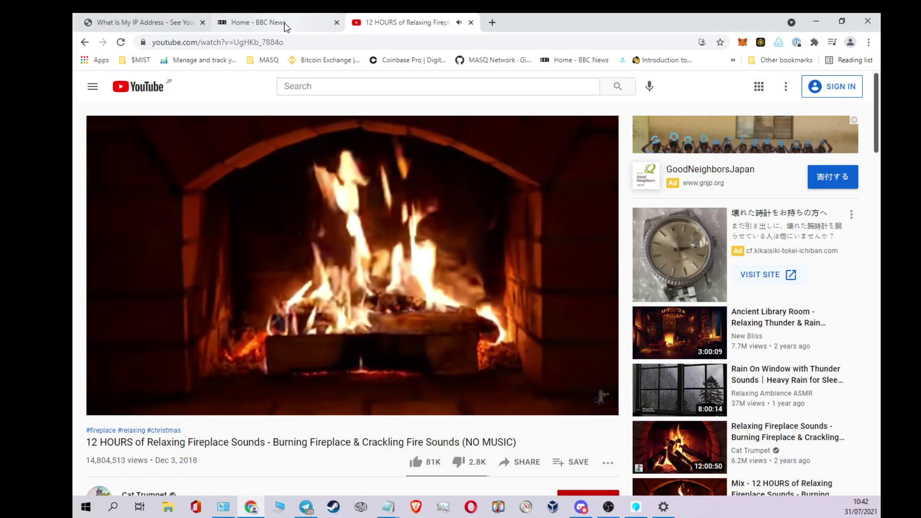
{"action": "key", "text": "alt+Tab"}
{"action": "key", "text": "alt+Tab"}
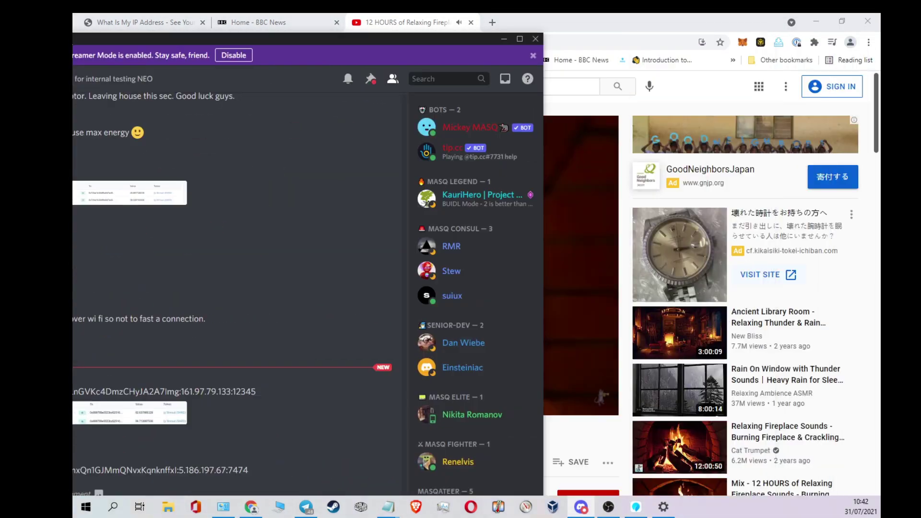
{"action": "left_click", "coordinate": [254, 19]}
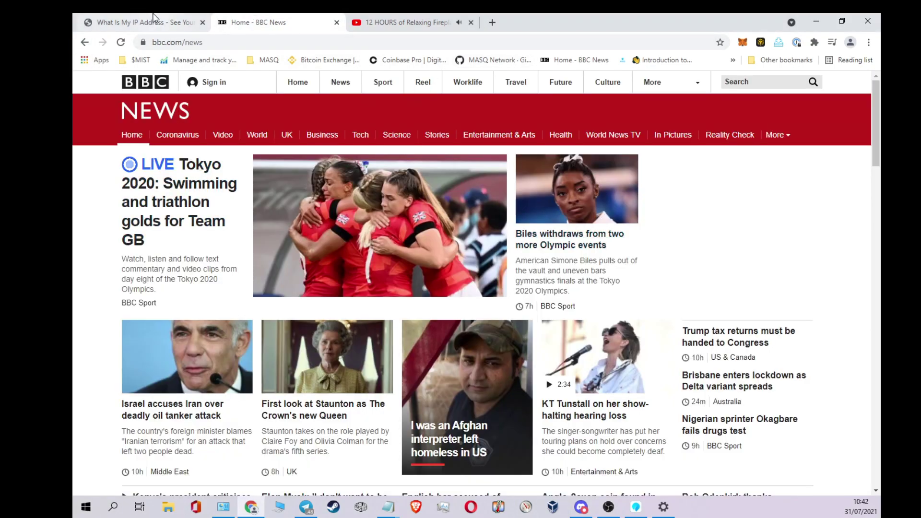
{"action": "left_click", "coordinate": [412, 22]}
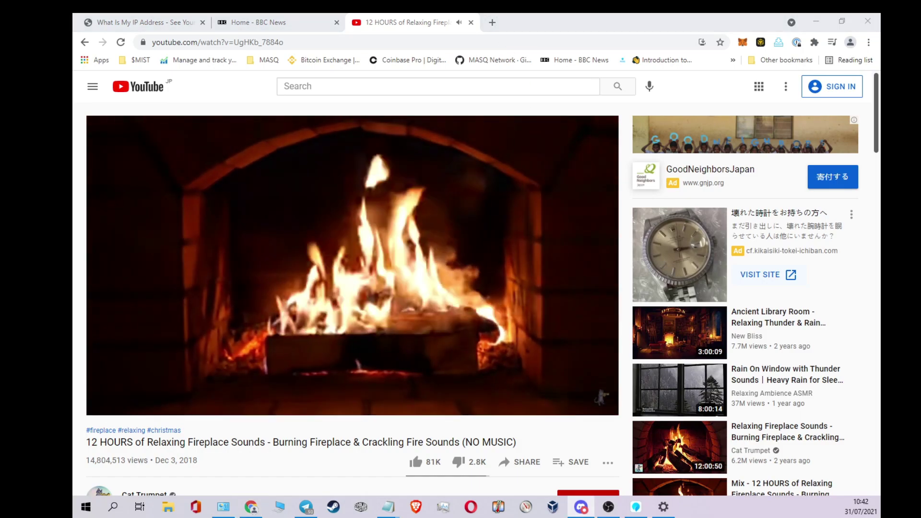
{"action": "key", "text": "alt+Tab"}
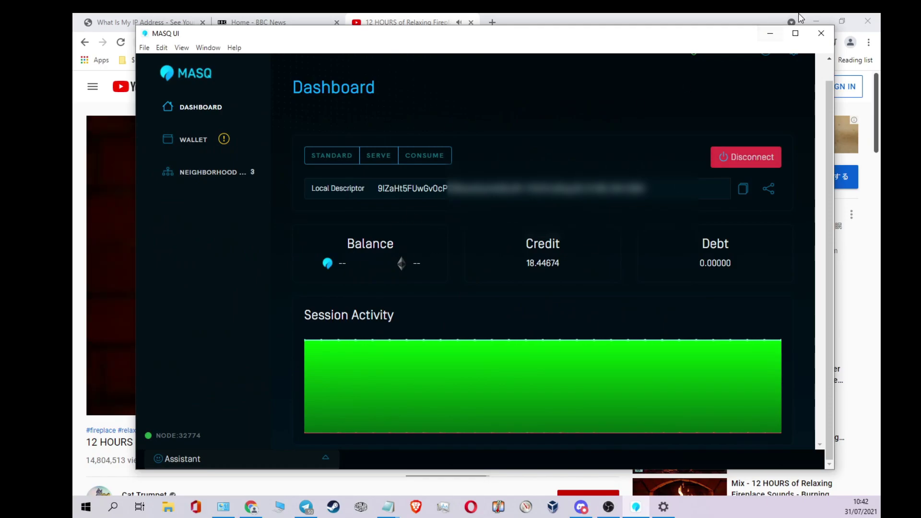